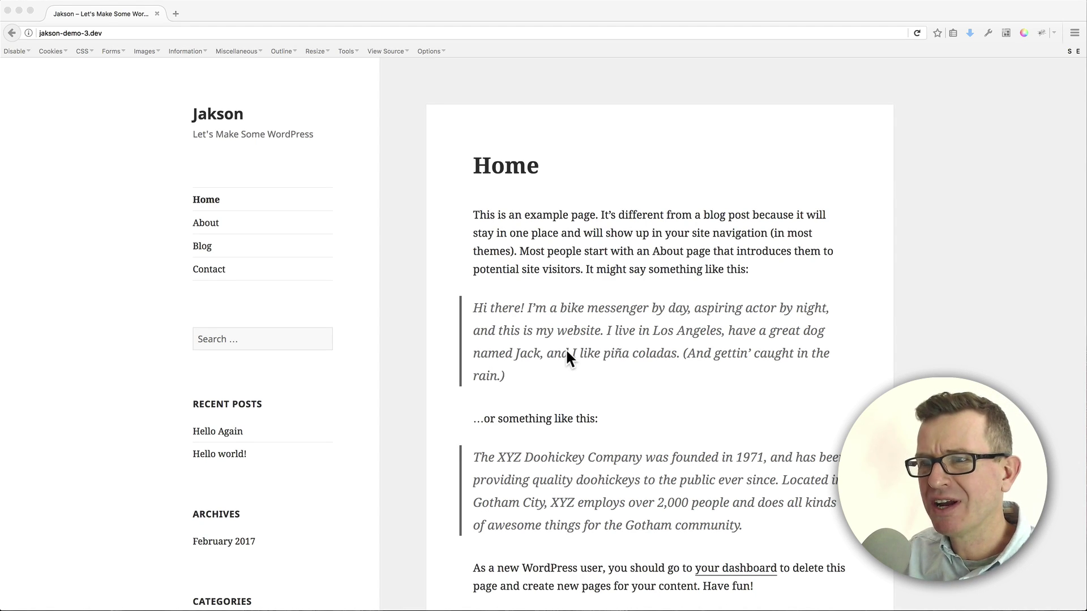
Scroll the Home page, then visit the About, Blog and Contact pages, which share the same sidebar.
scroll(316, 353, down, 3)
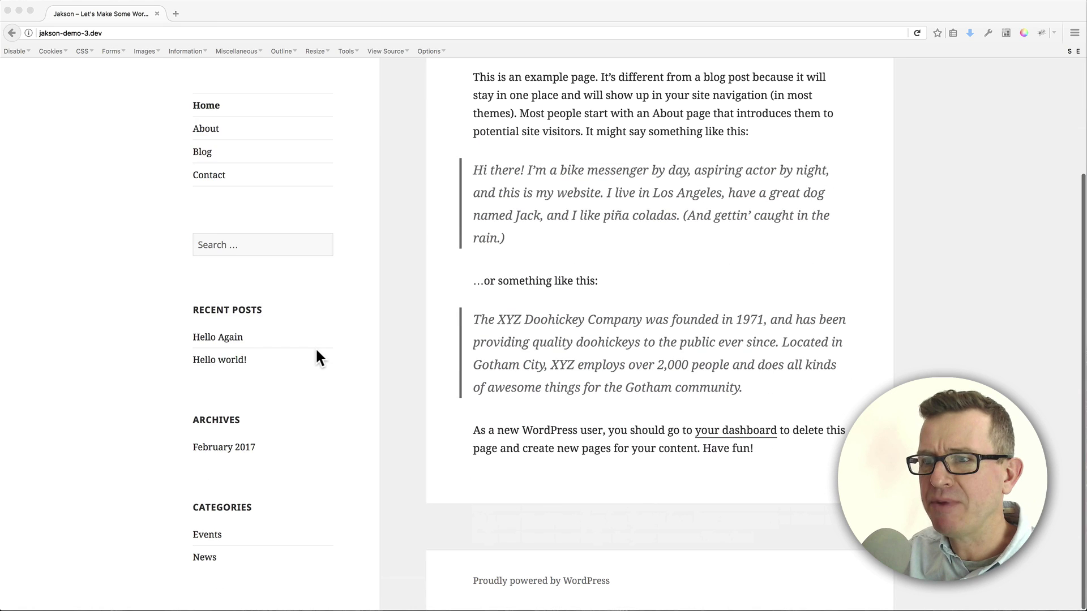
scroll(317, 351, up, 3)
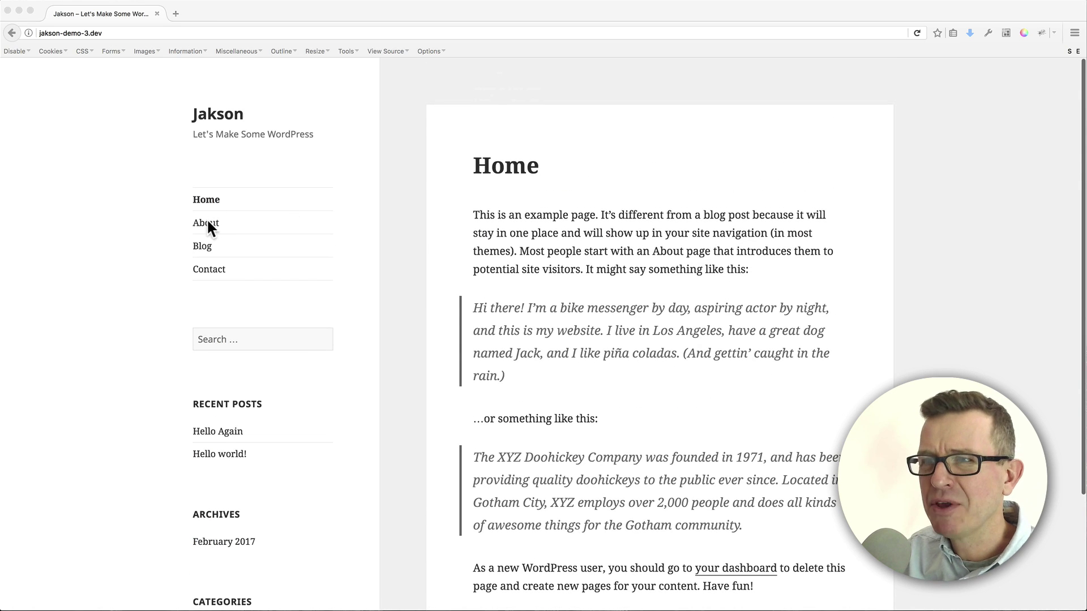
scroll(280, 424, down, 3)
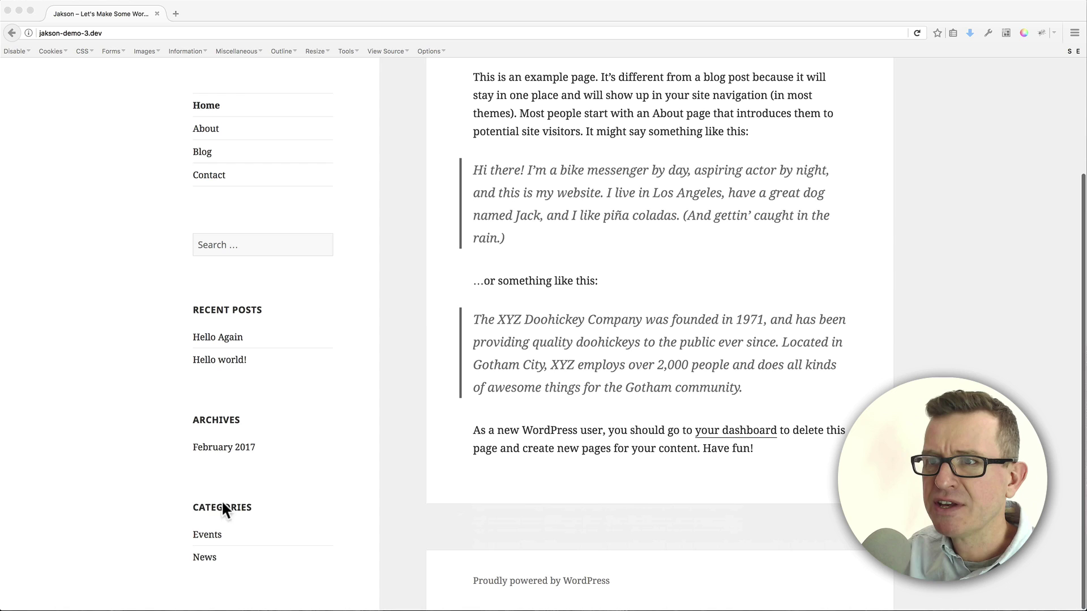
scroll(293, 372, up, 3)
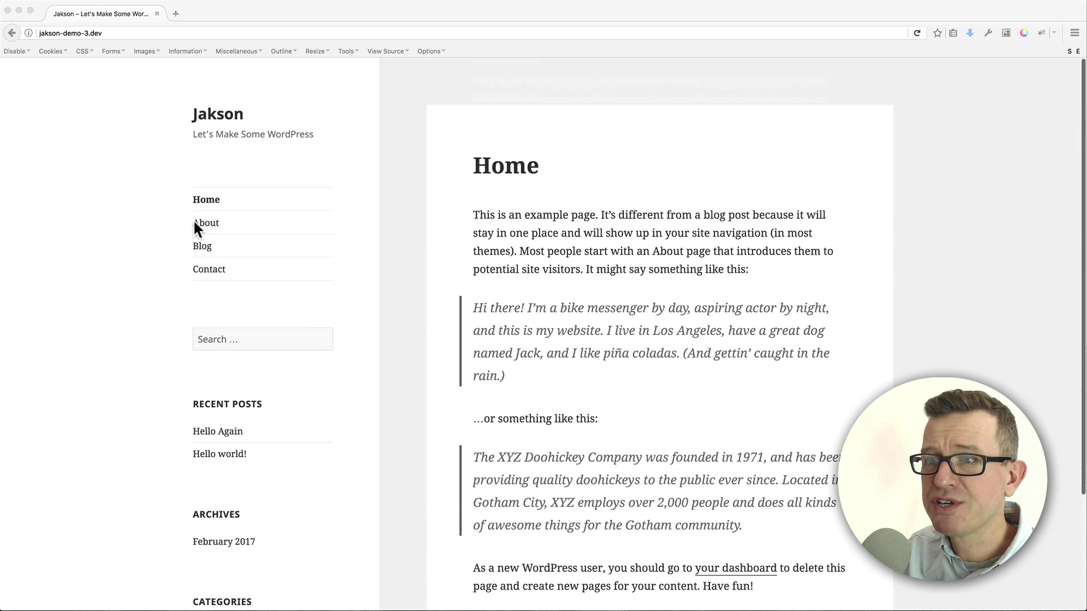
click(211, 224)
click(204, 248)
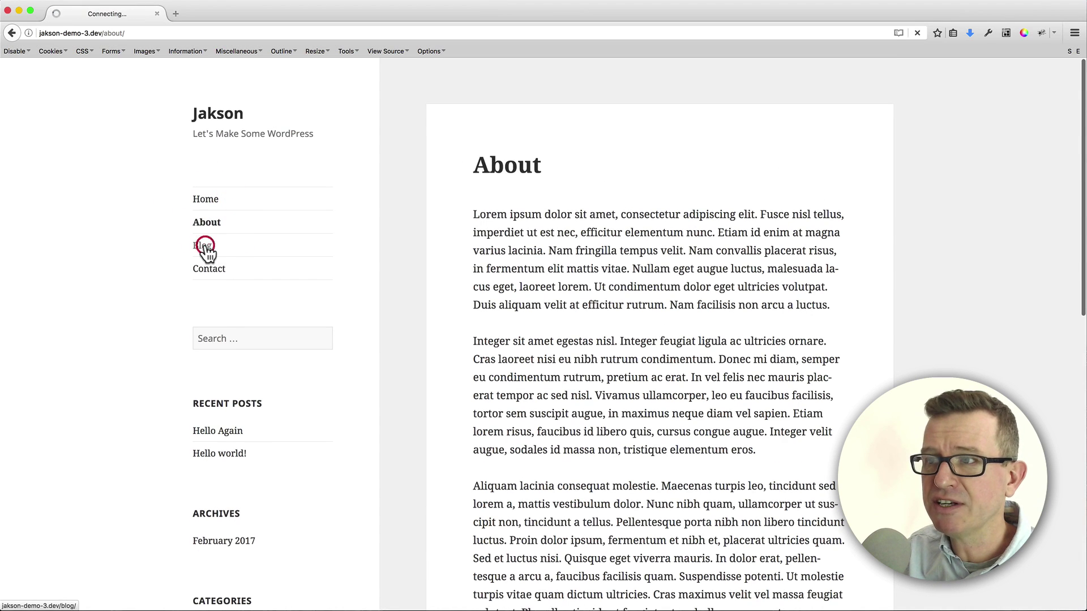
click(215, 270)
scroll(357, 409, down, 10)
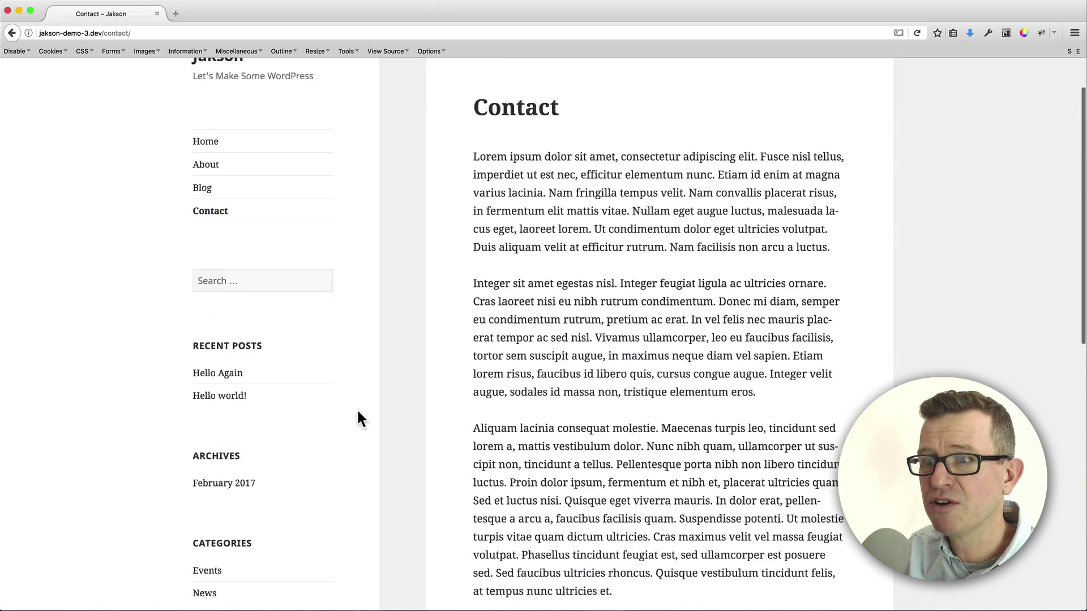
scroll(312, 451, up, 10)
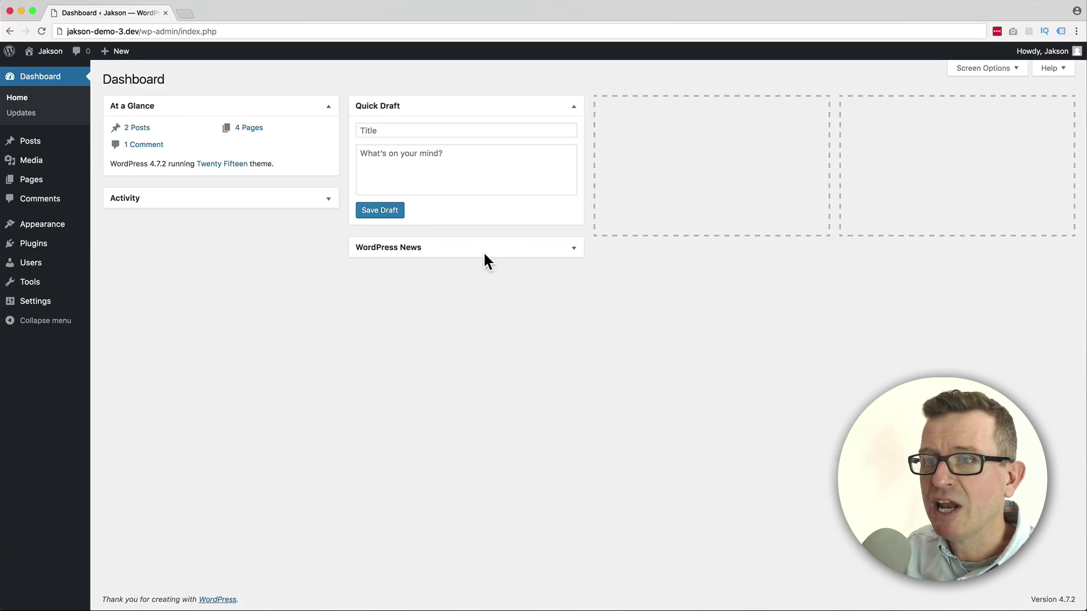
Go to Plugins > Add New and copy the 'Custom Sidebars' name from the notes.
mouse_move(33, 271)
mouse_move(85, 244)
click(113, 260)
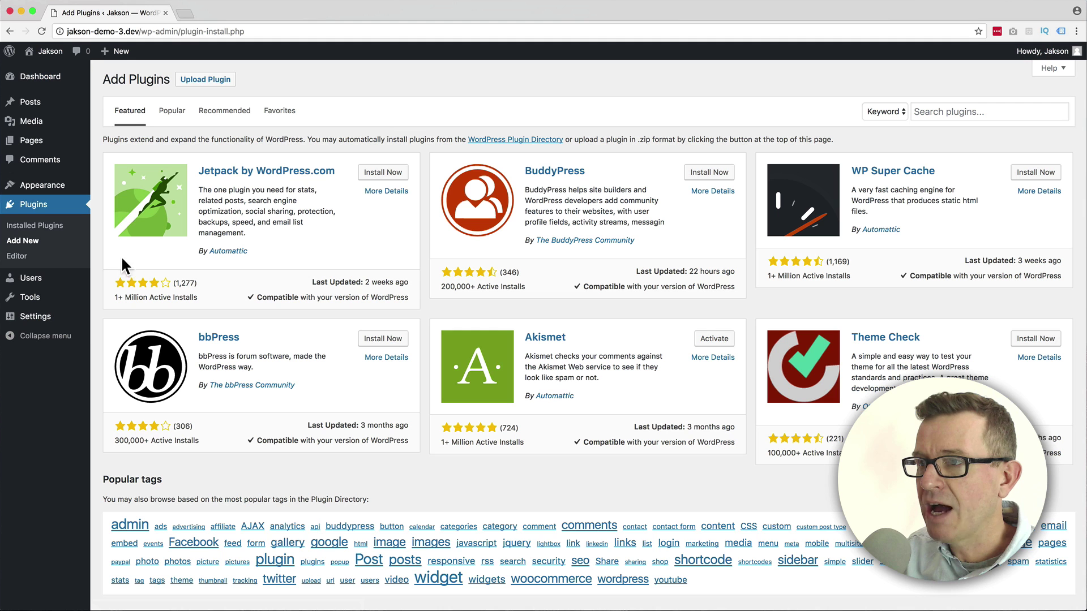
key(super+Tab)
click(444, 344)
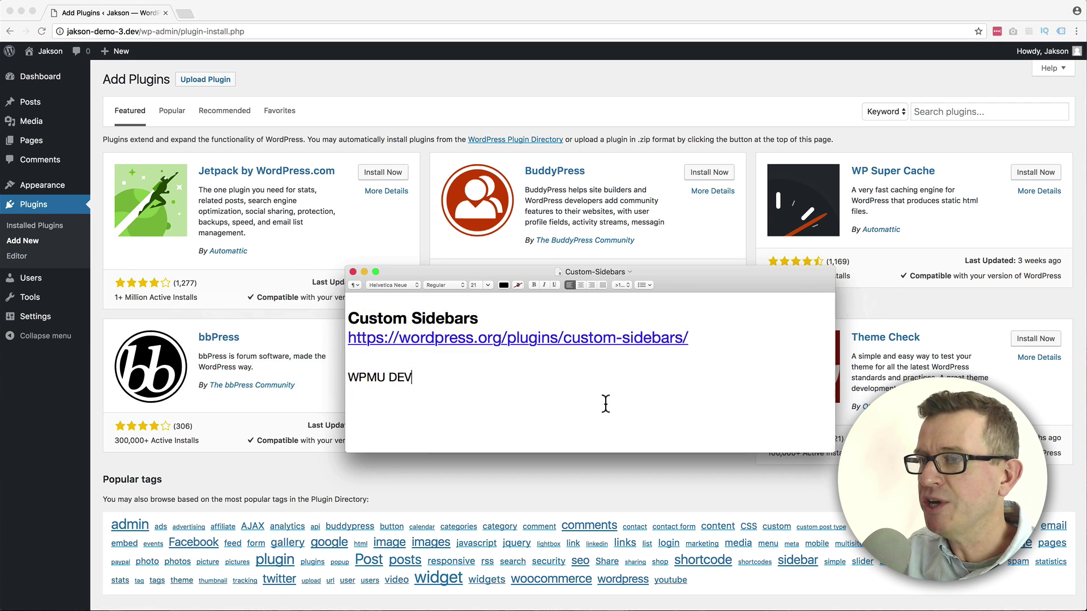
triple_click(481, 318)
key(super+c)
key(super+Tab)
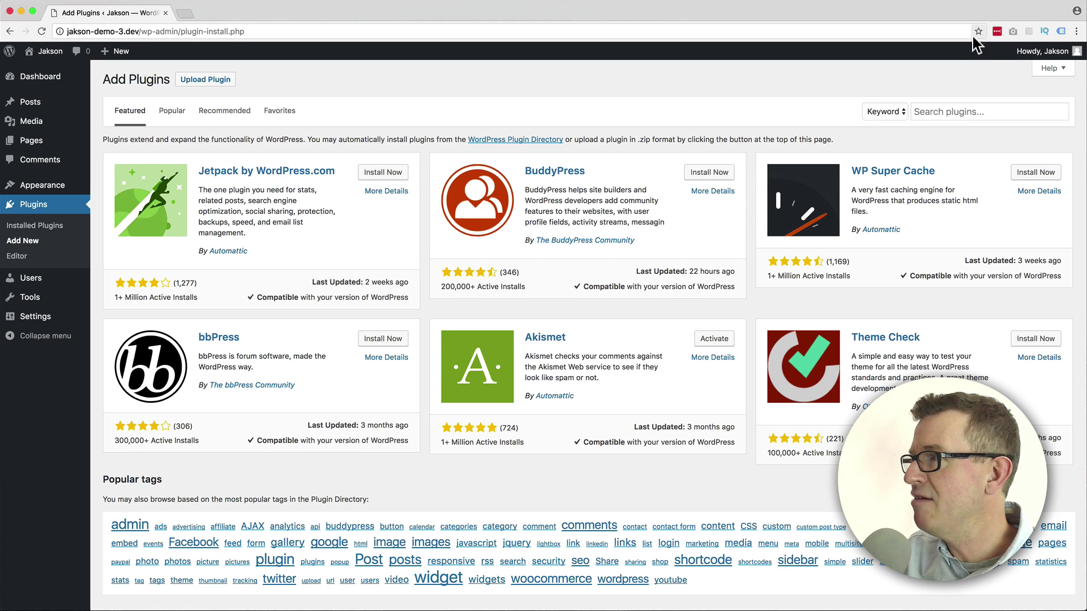
Search for 'Custom Sidebars', then install and activate the WPMU DEV plugin.
click(976, 111)
key(super+v)
key(Return)
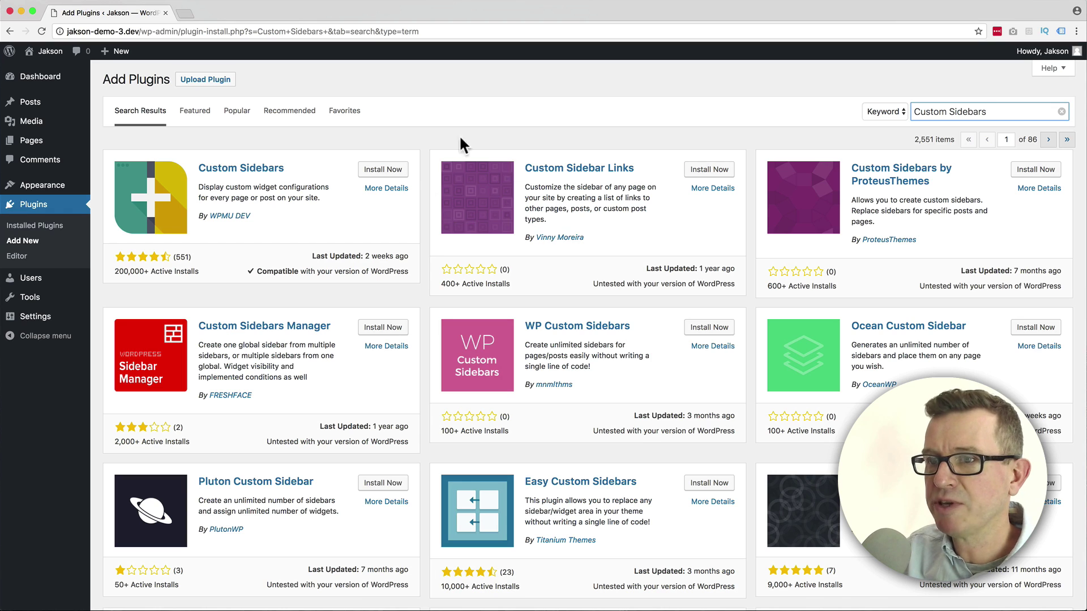
click(388, 173)
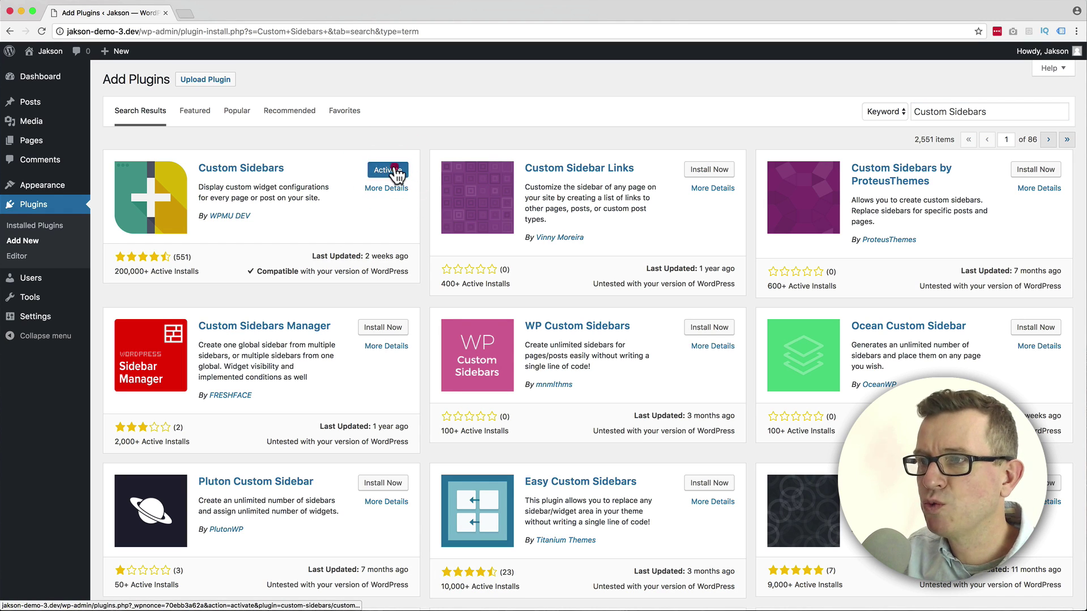
click(396, 172)
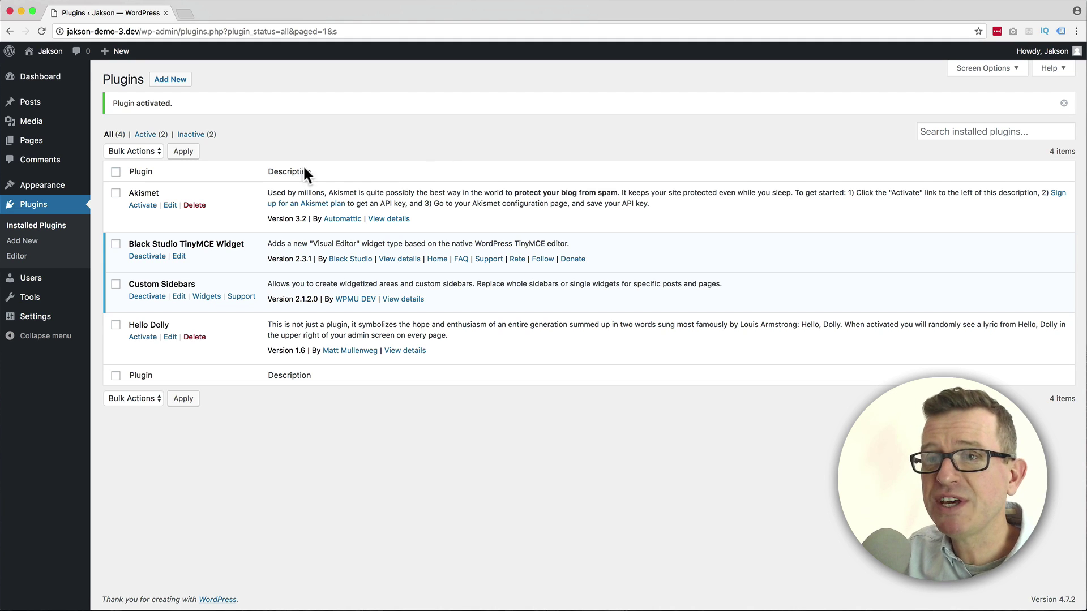
Go to Appearance > Widgets and collapse, then re-expand, the Widget Area panel.
mouse_move(79, 187)
click(108, 218)
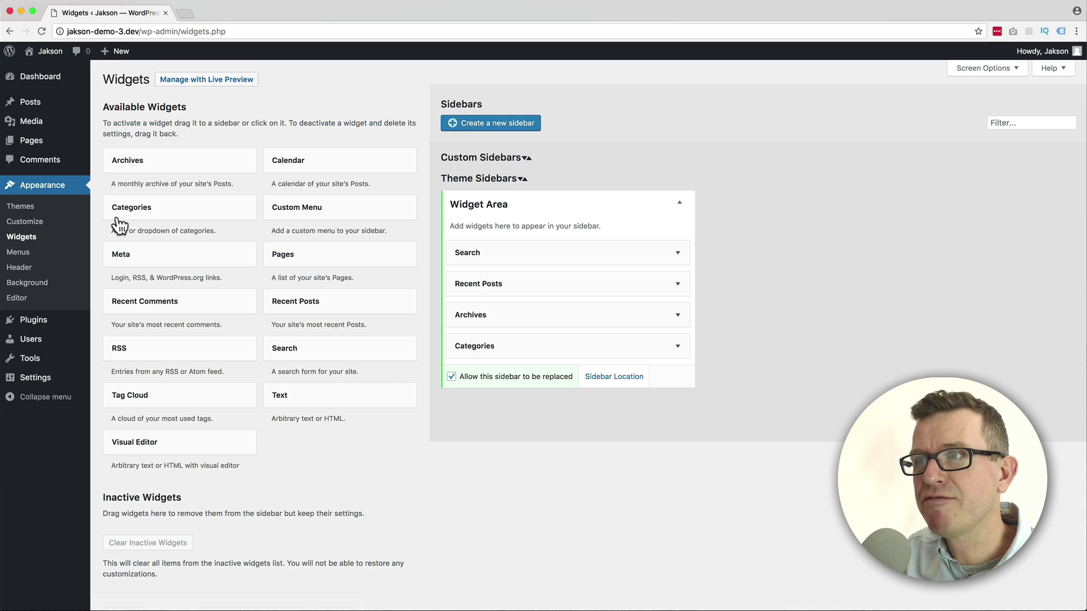
click(678, 207)
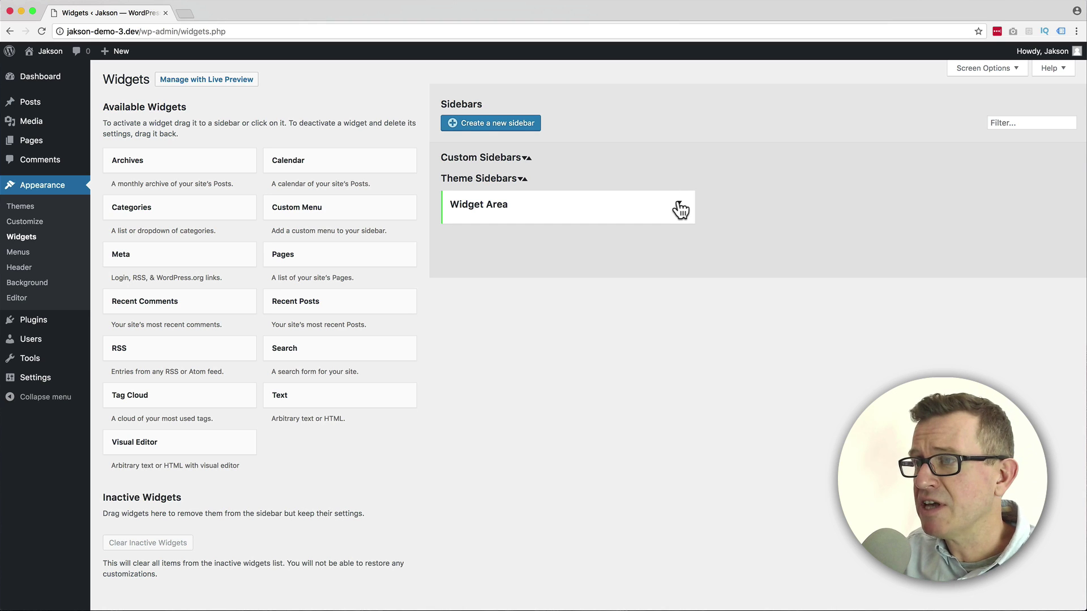
click(680, 208)
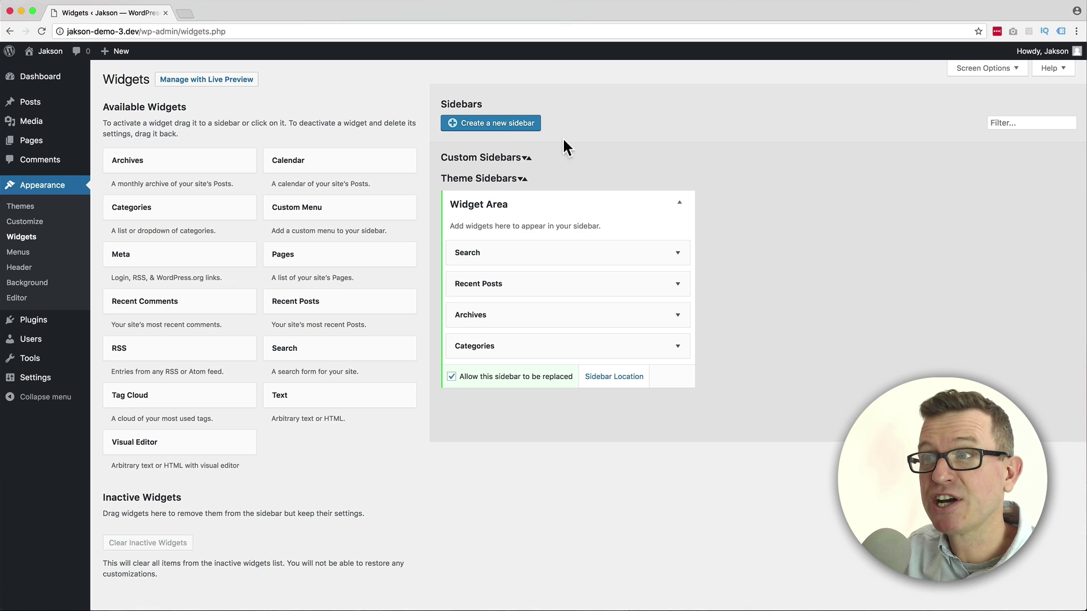
Create a new custom sidebar named 'About Page'.
click(503, 126)
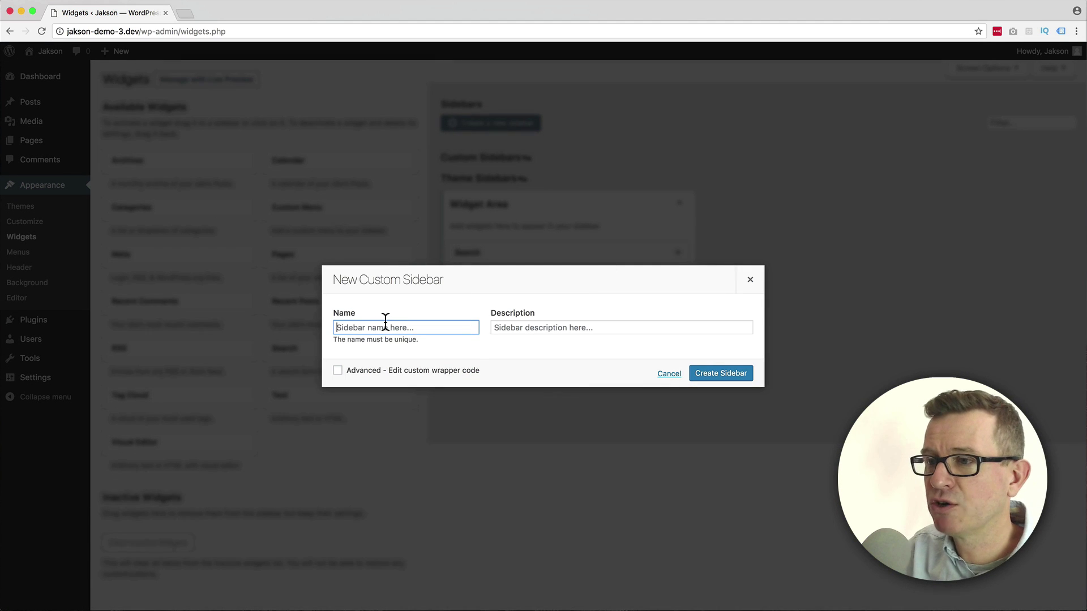
click(385, 327)
text(About)
key(Down)
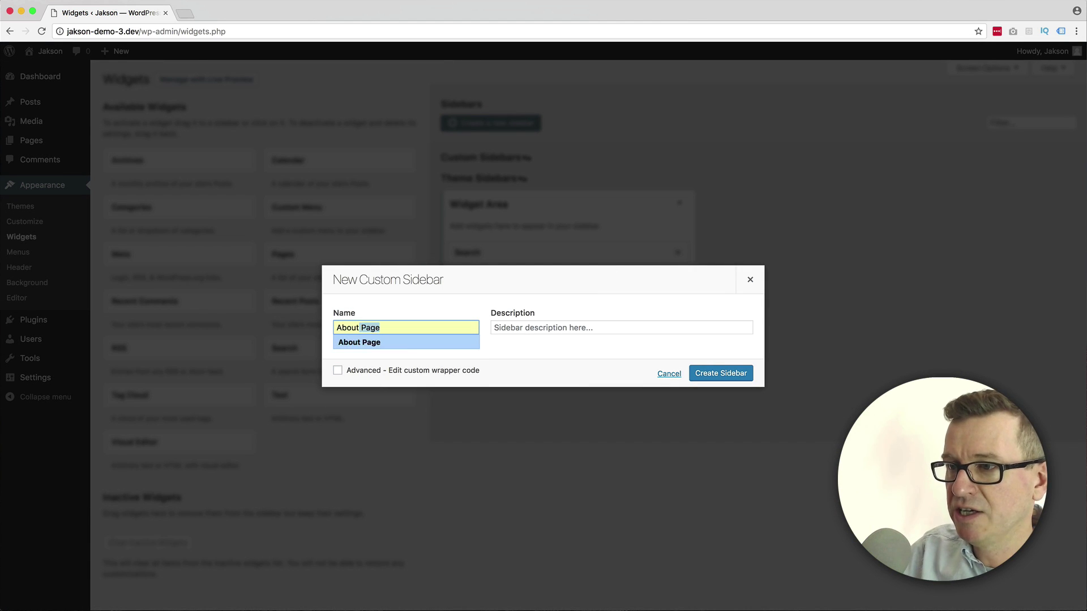
key(Return)
click(725, 374)
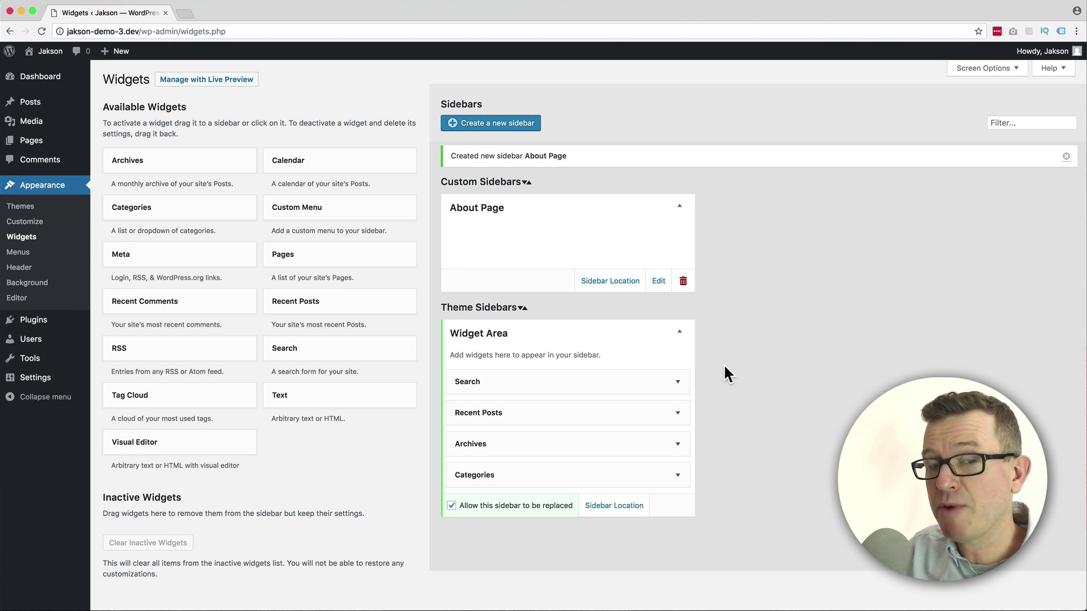
Drag a Calendar widget into the About Page sidebar and title it 'Event Dats'.
drag(310, 170, 514, 247)
click(492, 287)
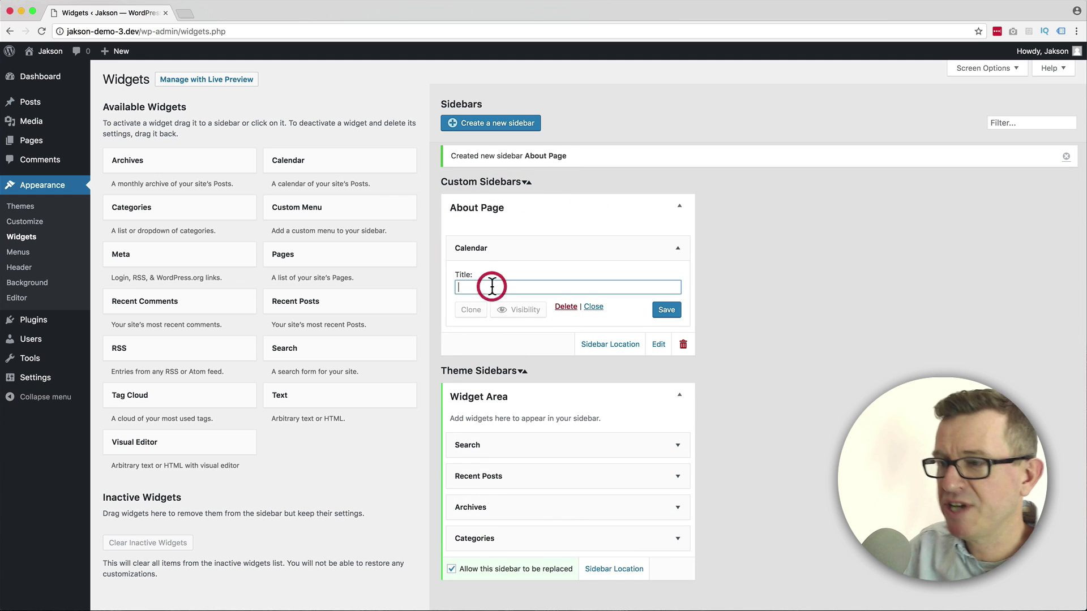
text(Event )
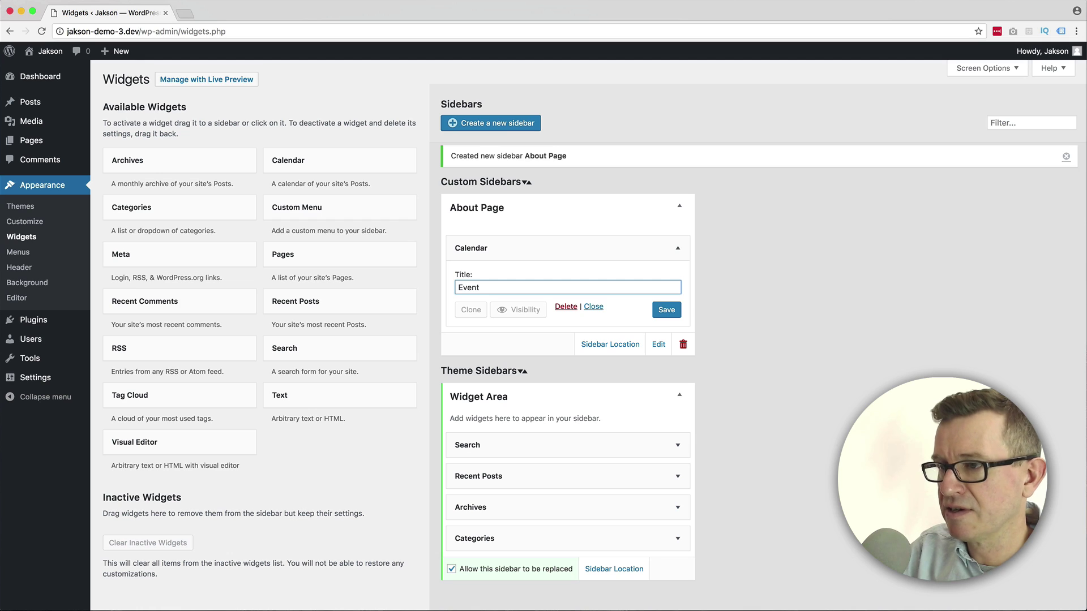
text(D)
key(BackSpace)
text(Dats)
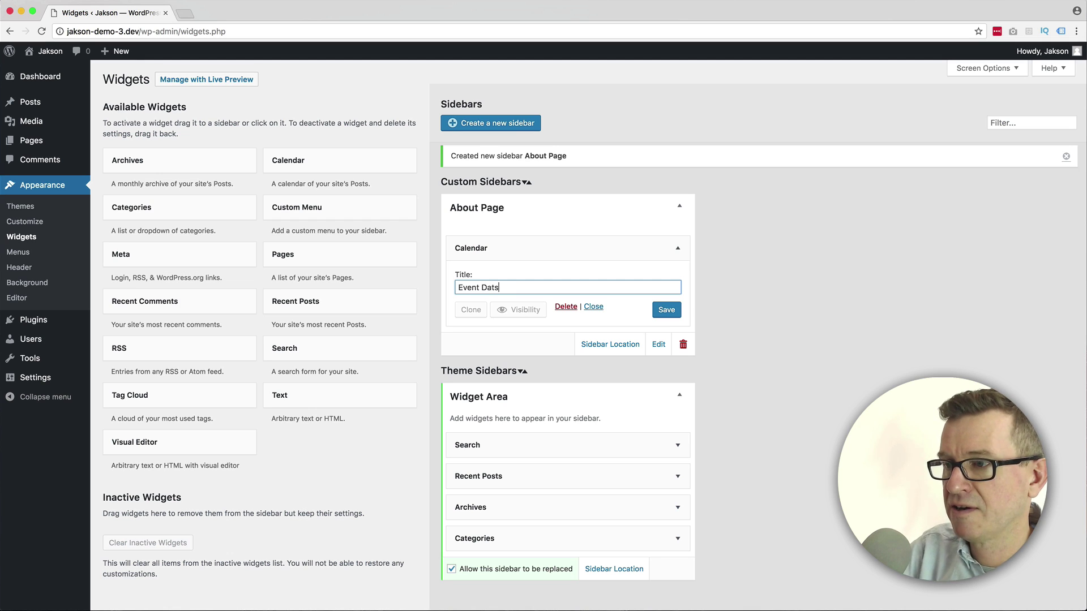
Save the Calendar widget's 'Event Dats' title and view the live About page.
click(665, 317)
key(super+Tab)
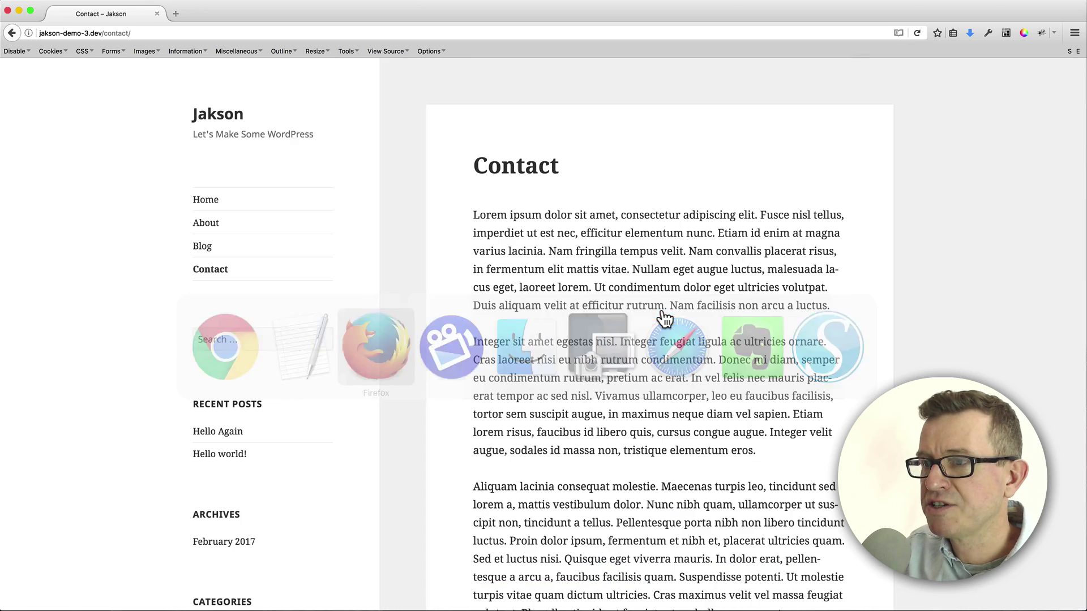
click(205, 223)
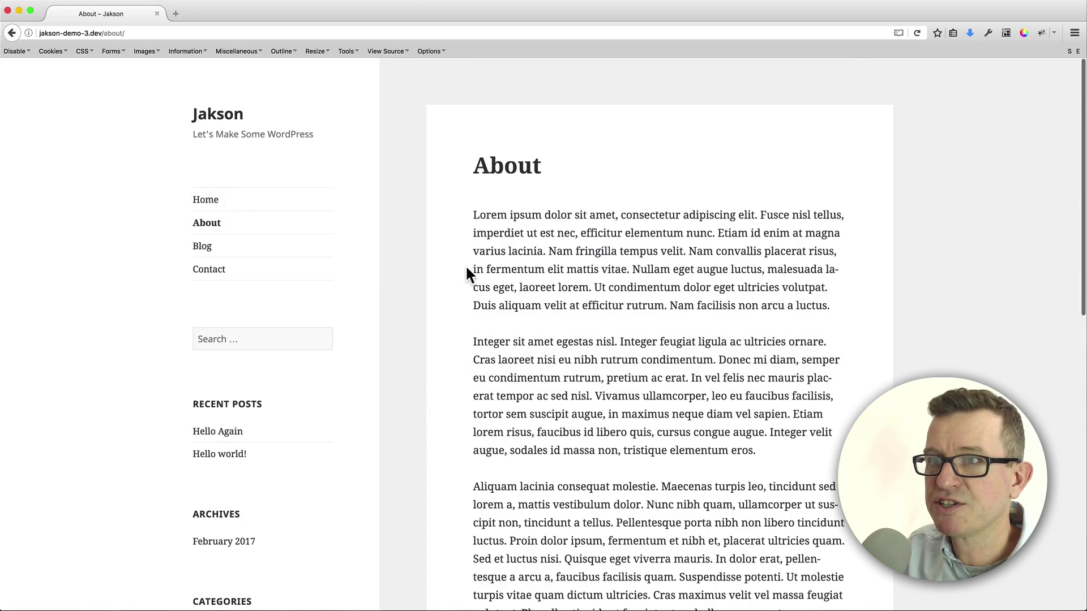
scroll(268, 424, down, 10)
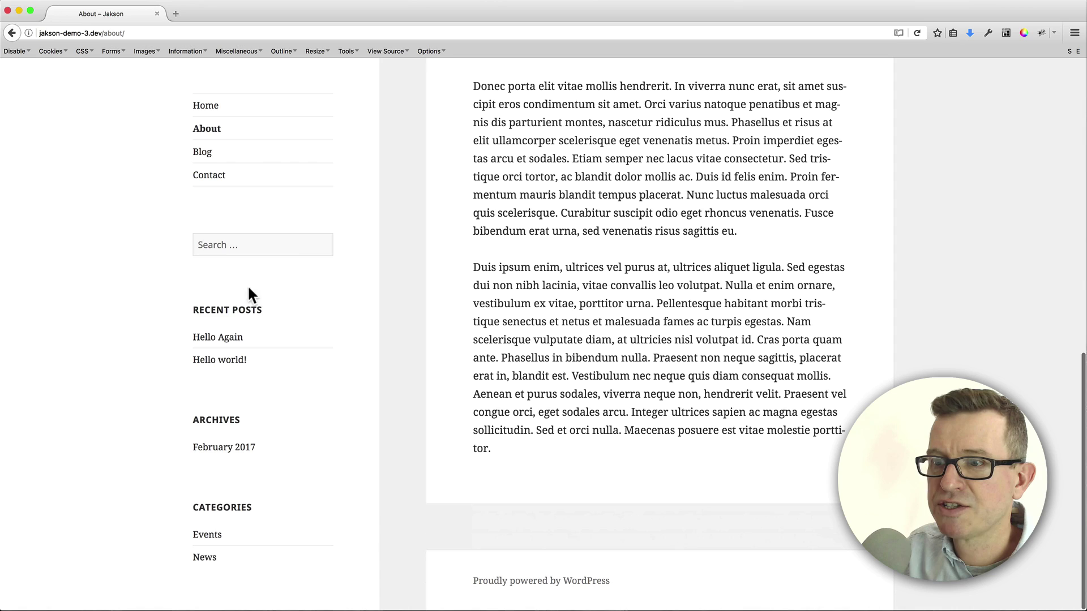
Back in the admin, bring up the link options for Pages > All Pages.
key(super+Tab)
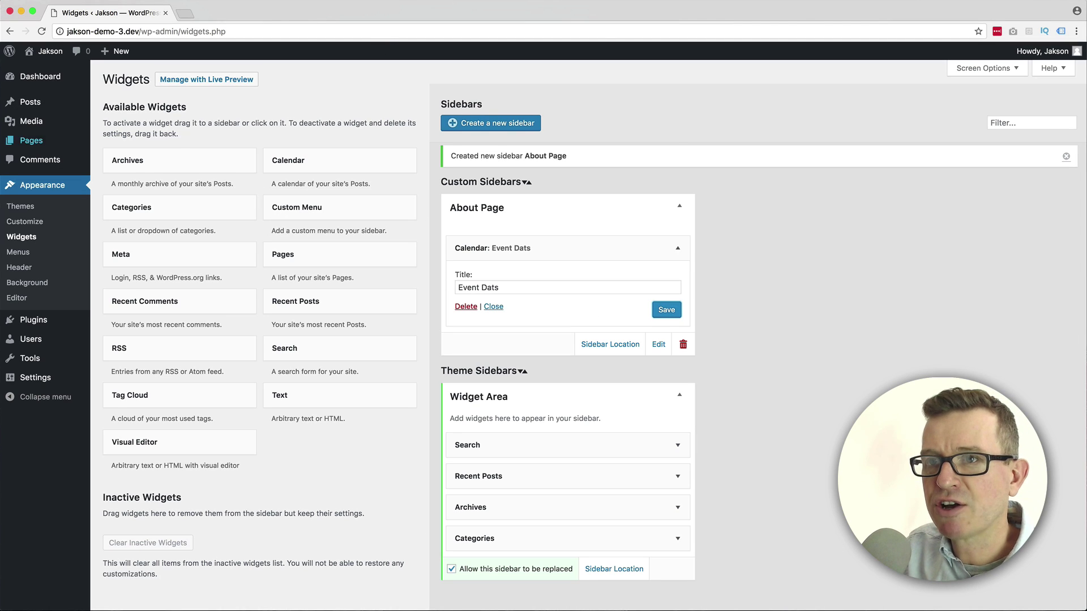
mouse_move(31, 140)
right_click(103, 141)
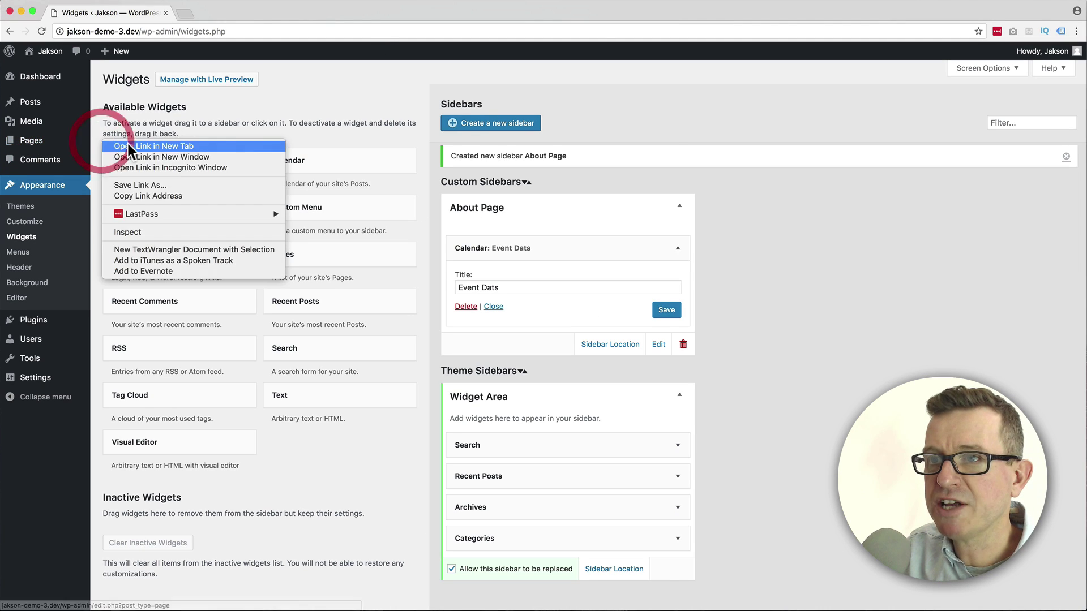
Edit the About page from a new All Pages tab, set its Widget Area sidebar to About Page, and update.
click(129, 146)
click(233, 12)
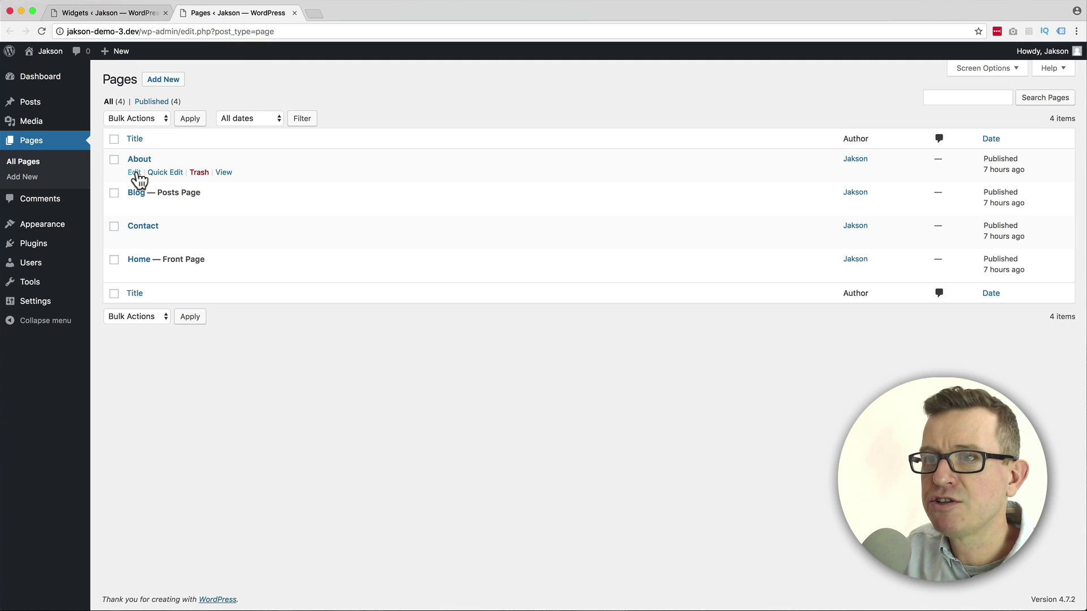
click(136, 173)
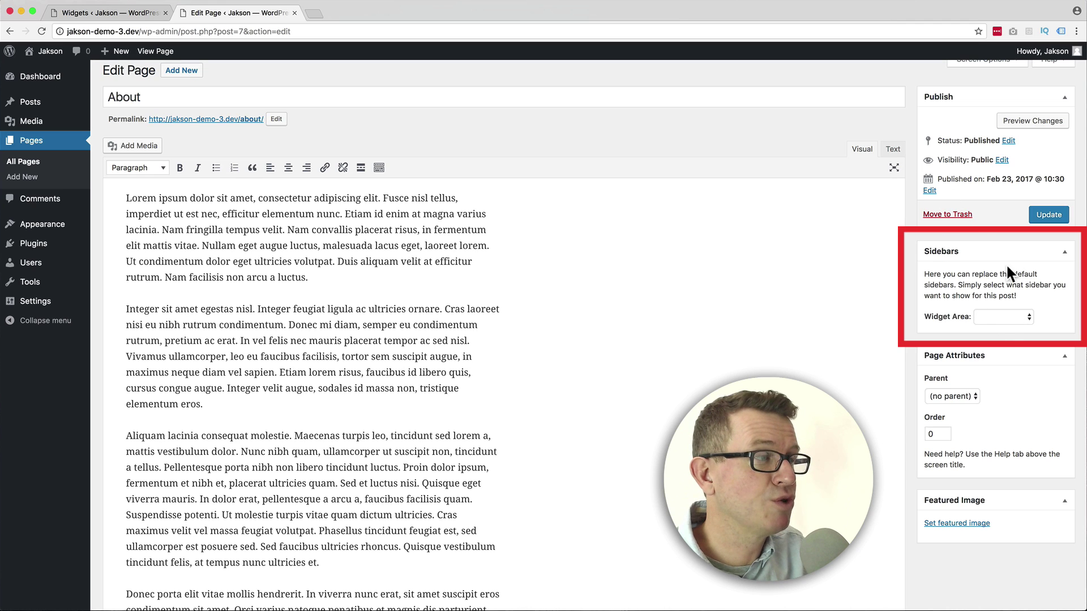
click(1008, 316)
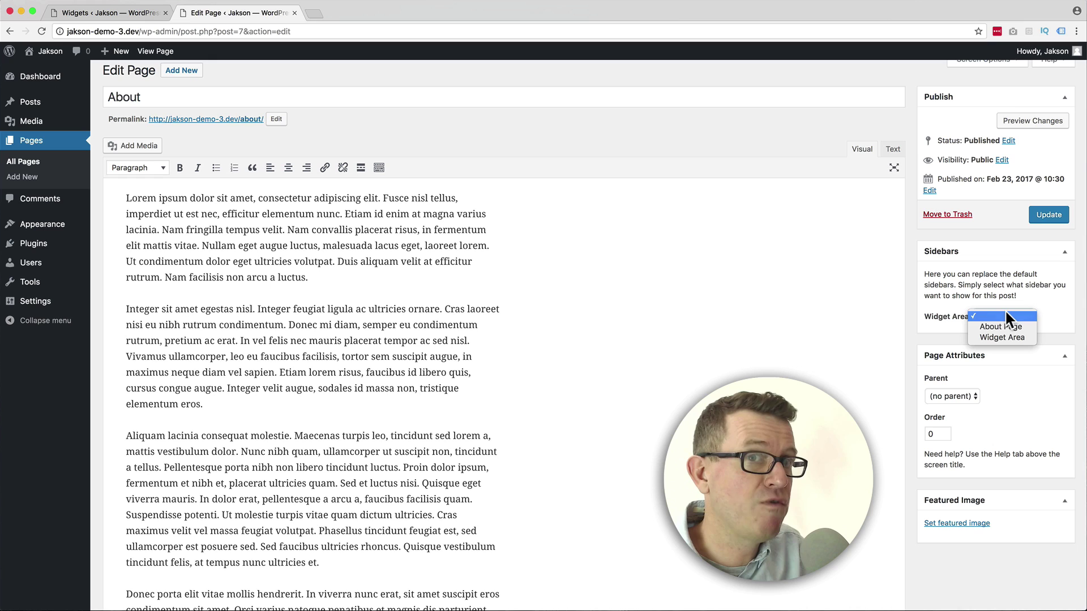
click(1007, 321)
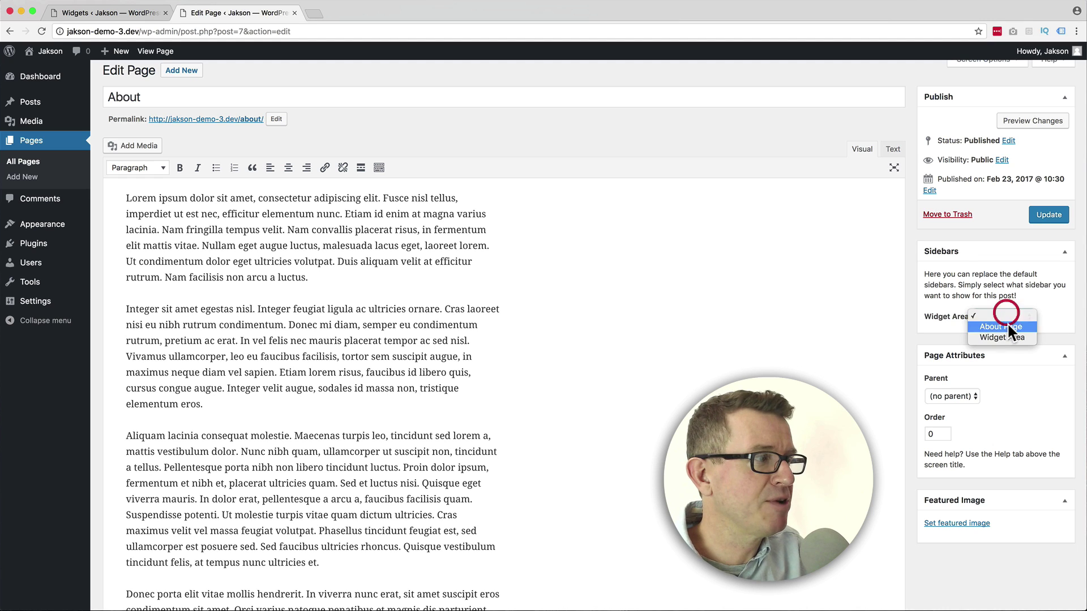
click(1049, 214)
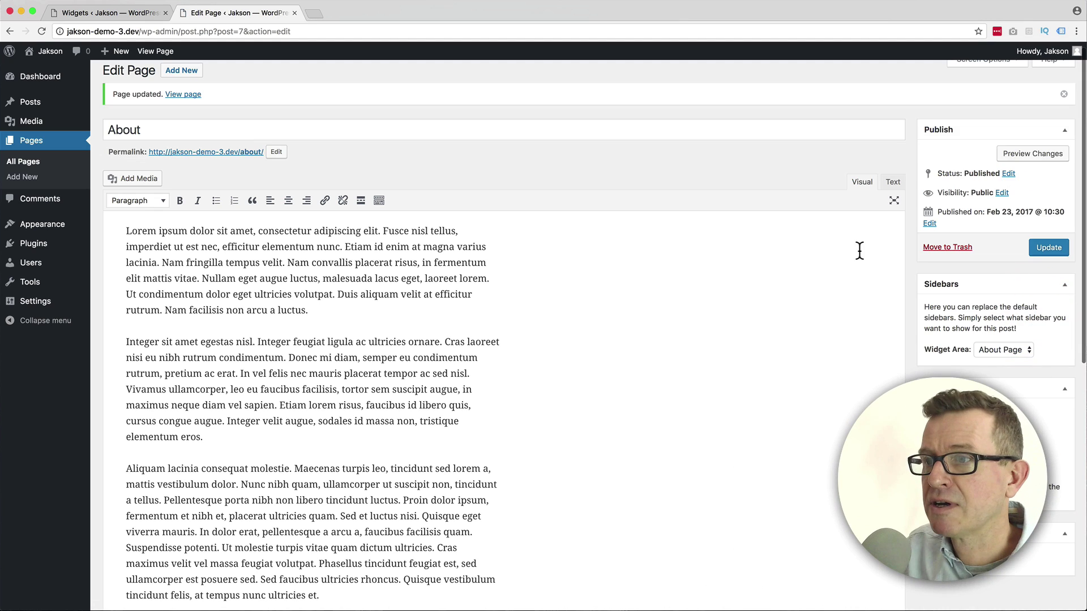
Reload the live About page to confirm the Event Dats calendar, then return to the Widgets tab.
key(super+Tab)
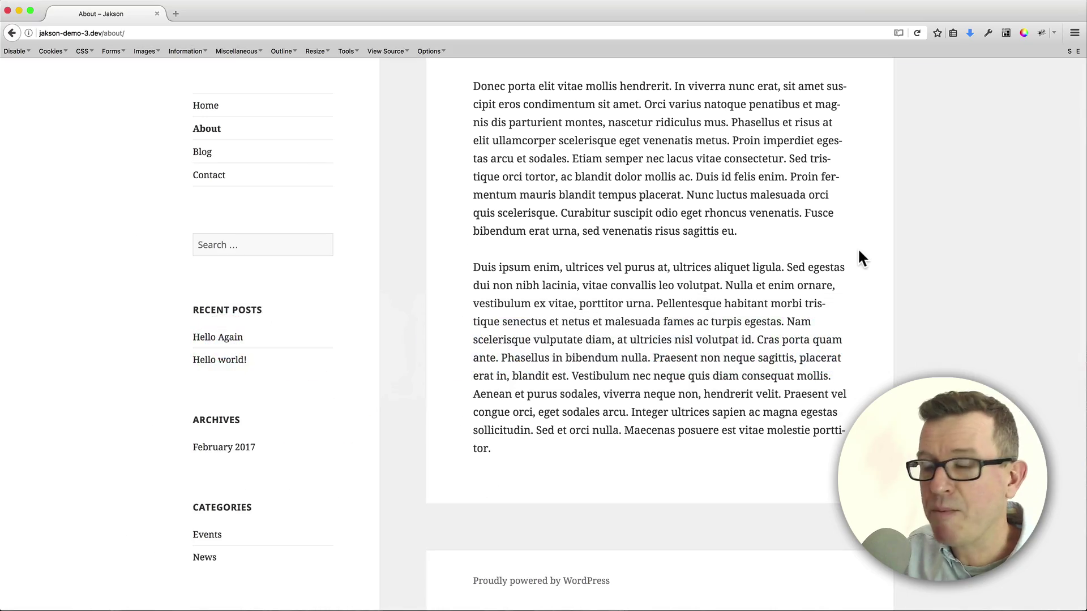
key(super+r)
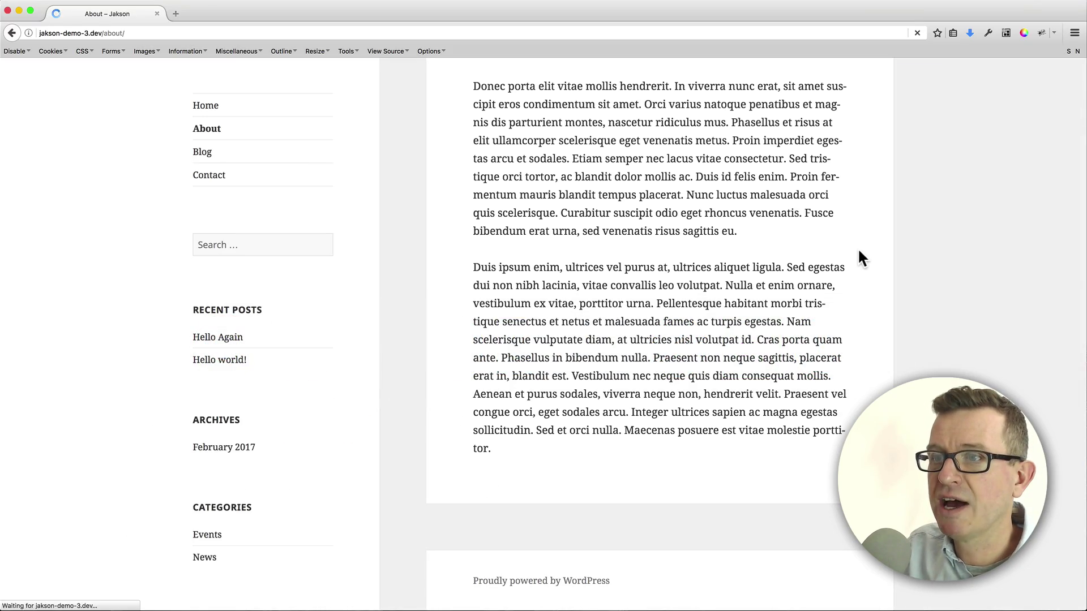
scroll(678, 254, up, 10)
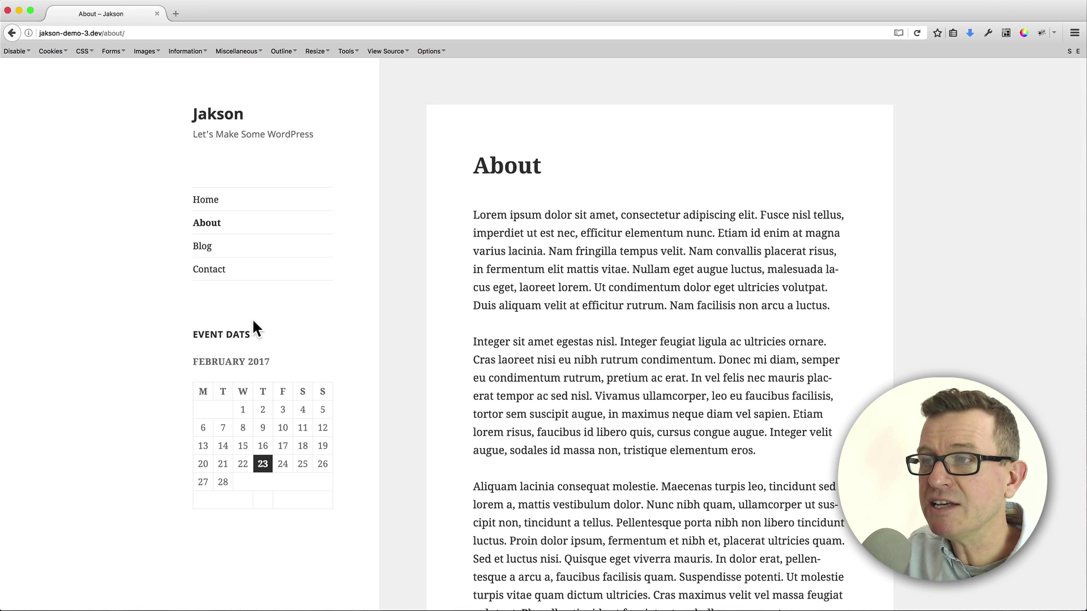
key(super+Tab)
click(302, 353)
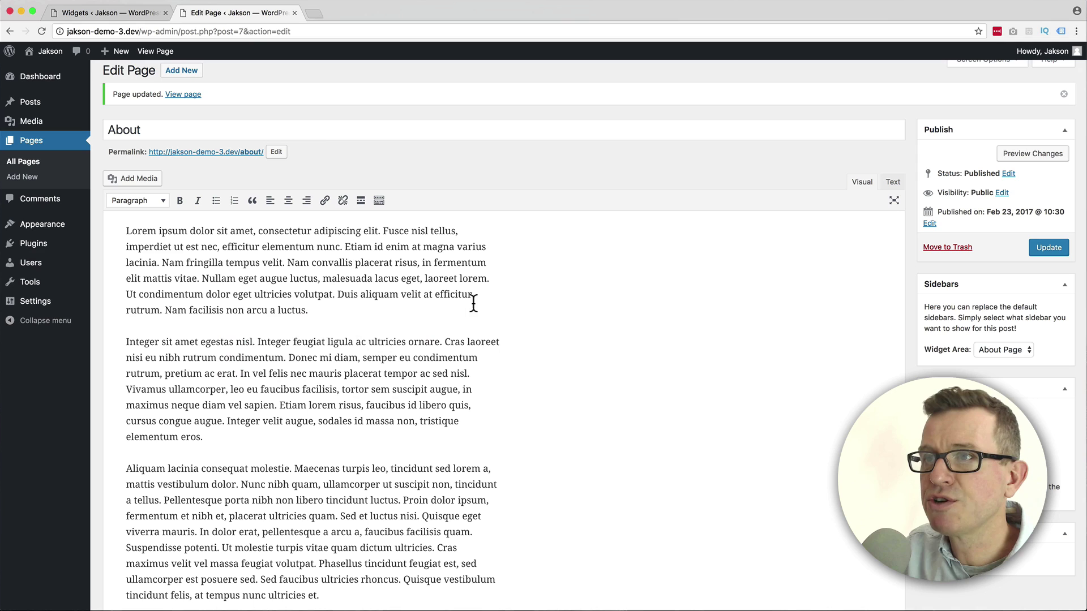
click(97, 11)
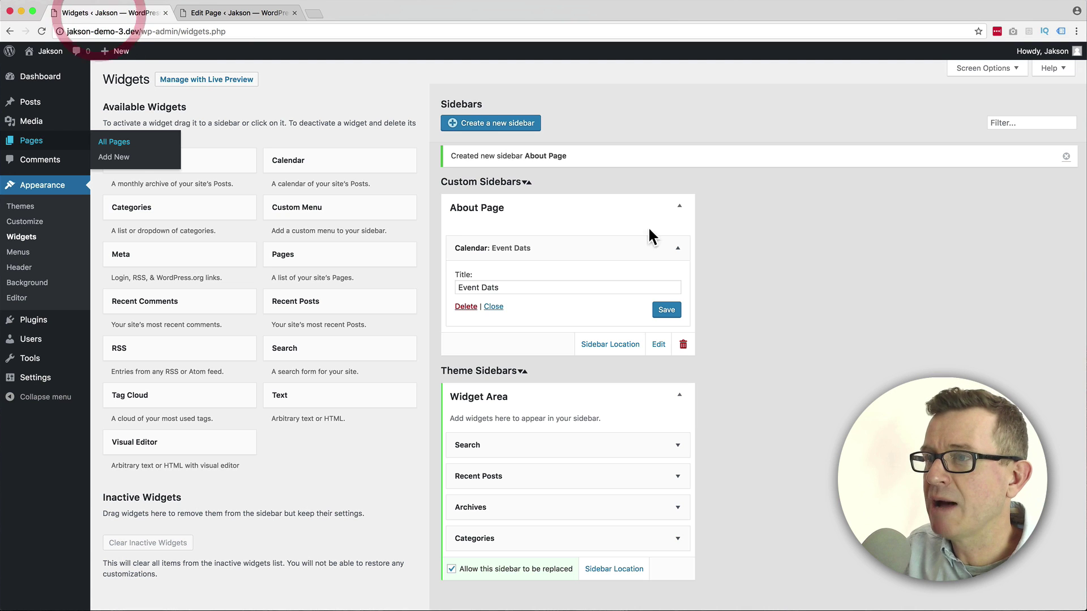
Create a new custom sidebar named 'Home'.
click(487, 123)
text(Home)
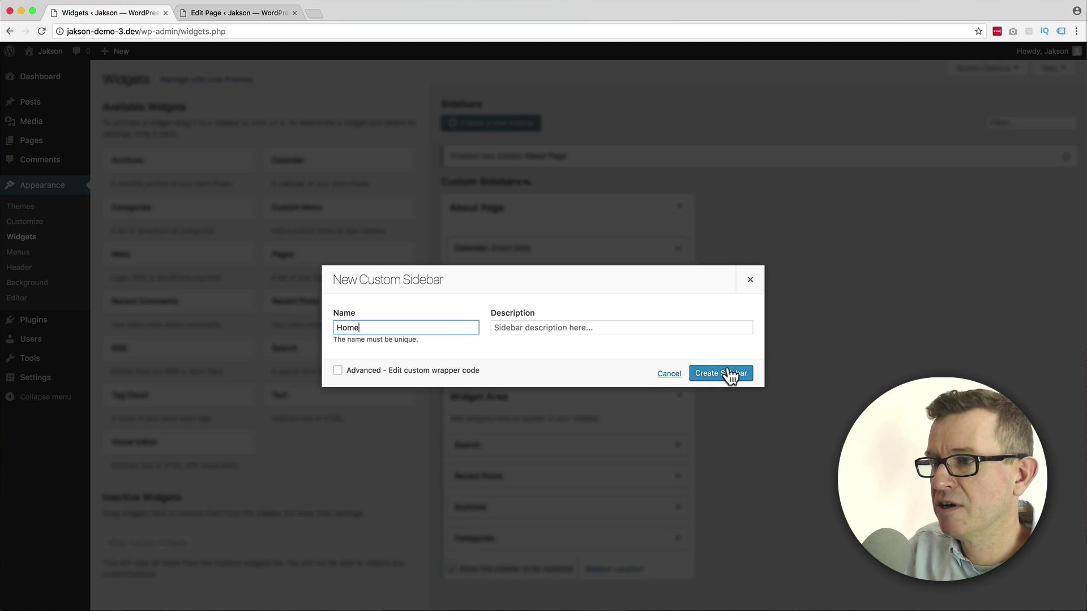
click(727, 372)
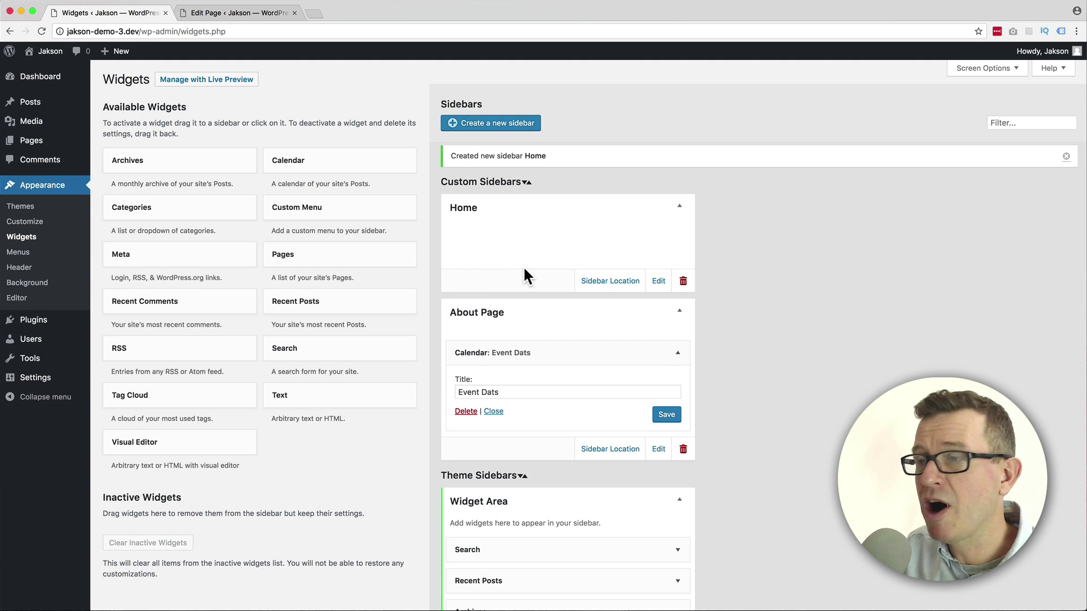
Check the live front page in the other browser, then return to the admin.
key(super+Tab)
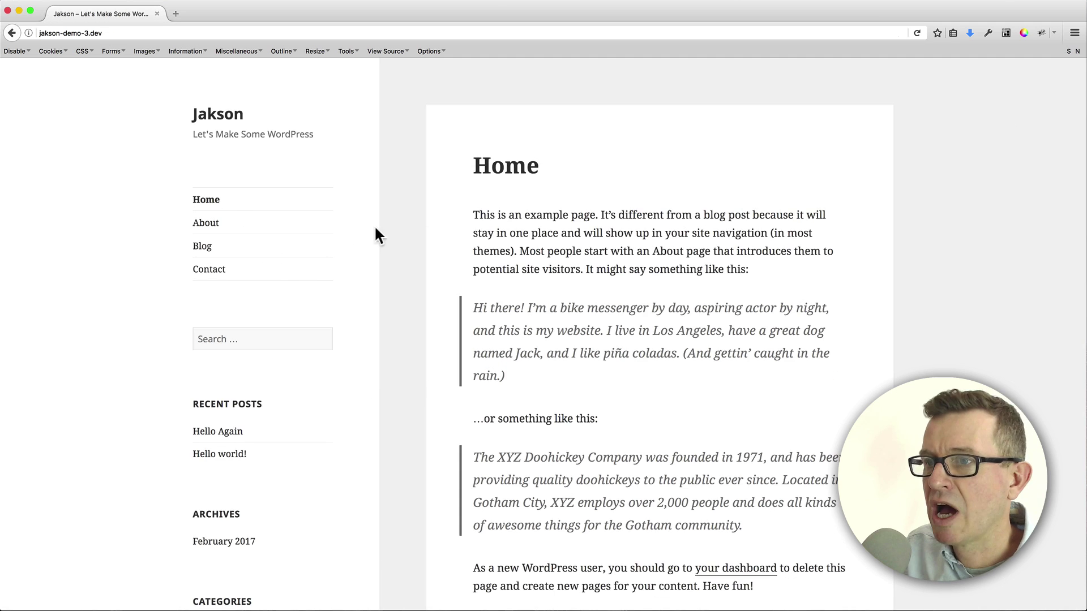
scroll(333, 315, down, 5)
scroll(333, 315, up, 5)
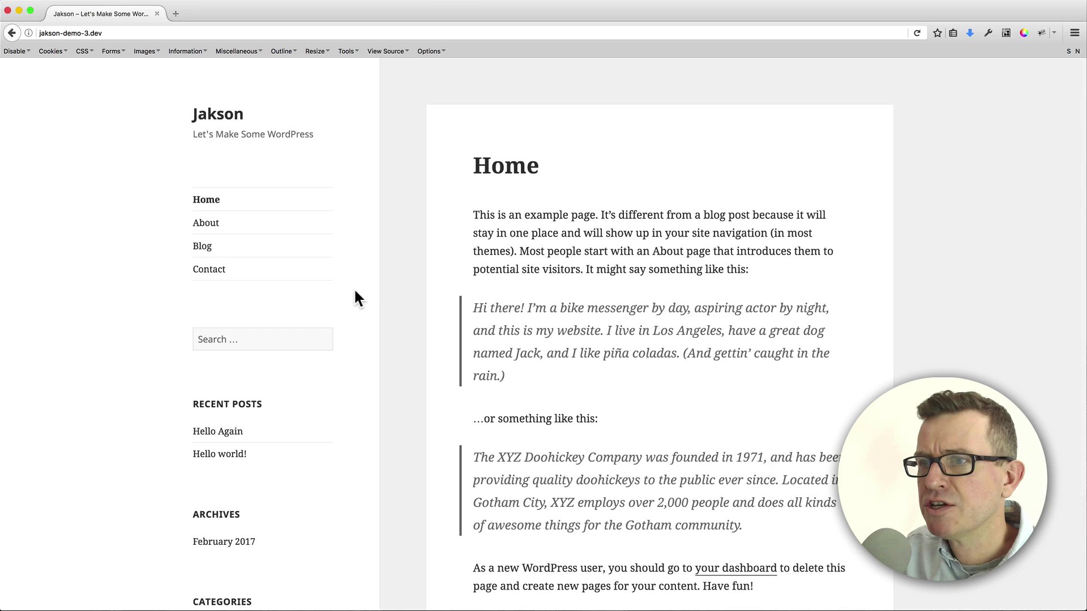
key(super+Tab)
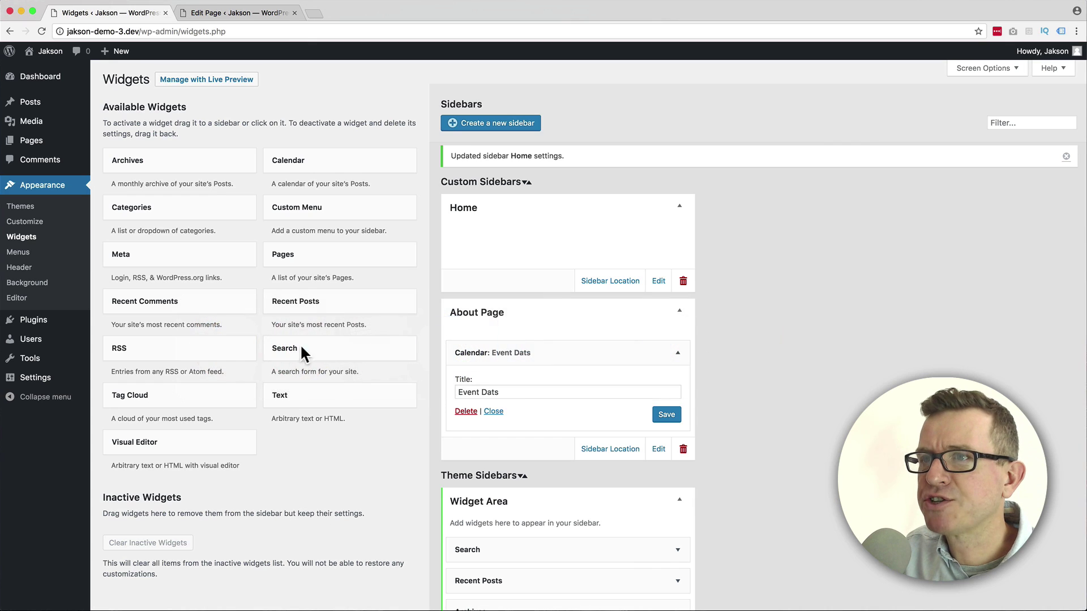
Edit the Home page from the Pages list and read the Sidebars box's front-page note.
click(203, 8)
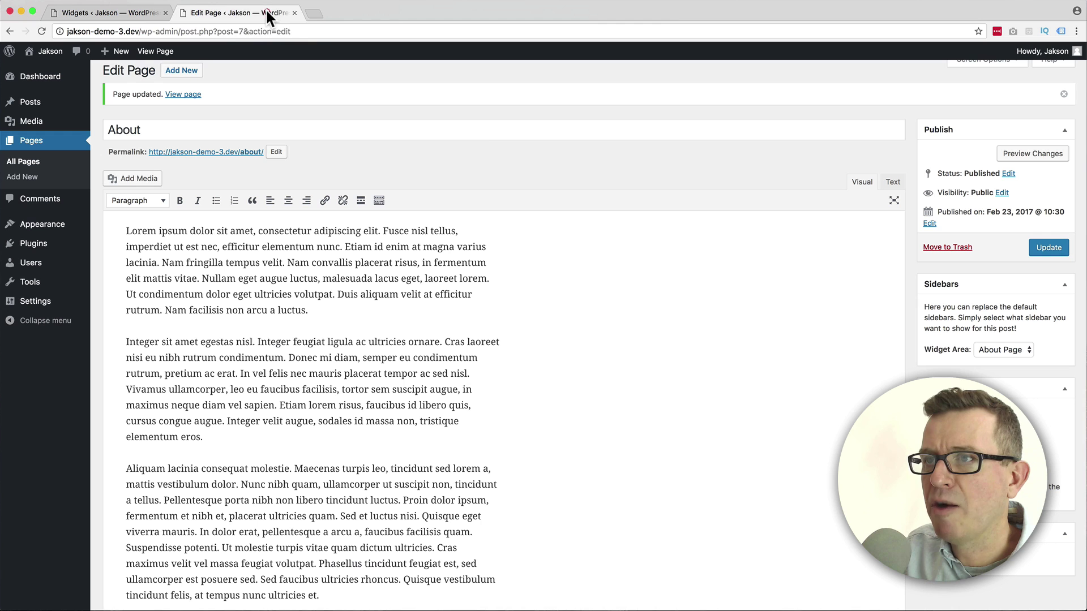
click(34, 142)
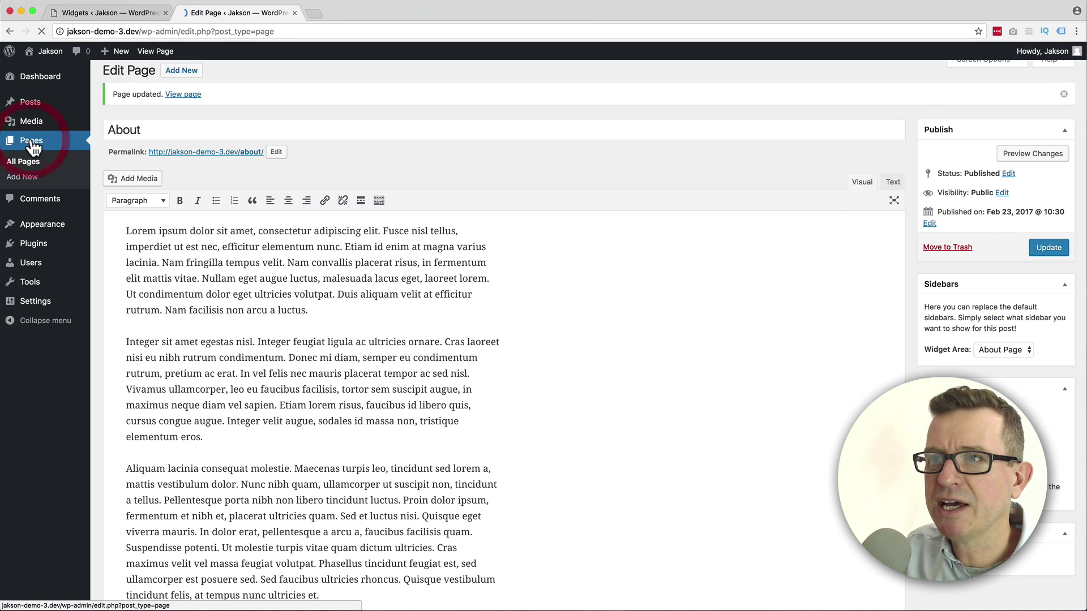
click(140, 259)
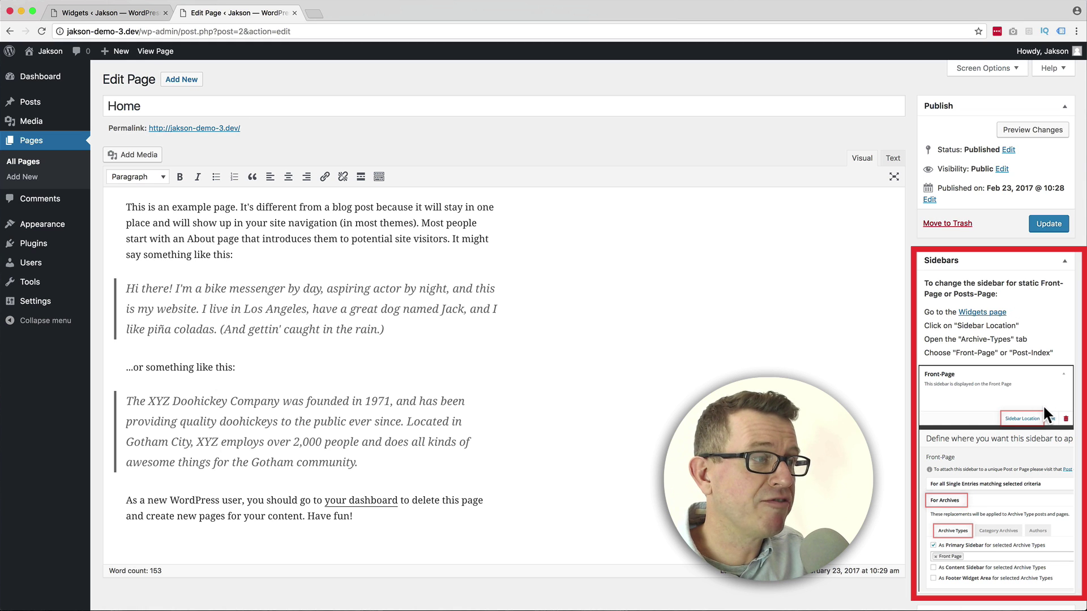
scroll(1042, 411, down, 3)
scroll(1041, 428, up, 3)
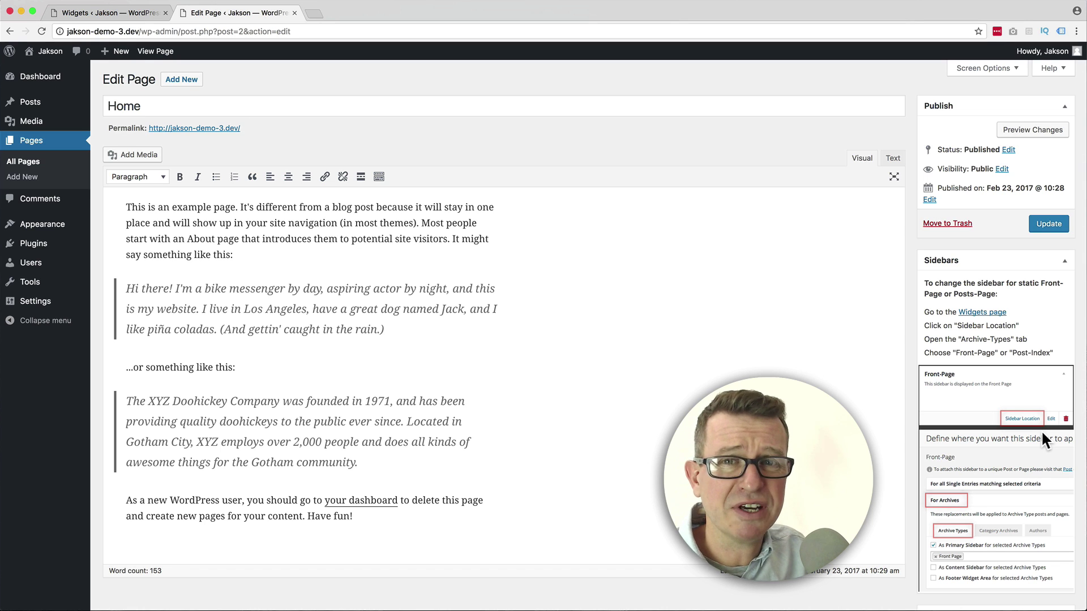
Set the Home sidebar's location to the Front Page archive type and save the changes.
click(132, 12)
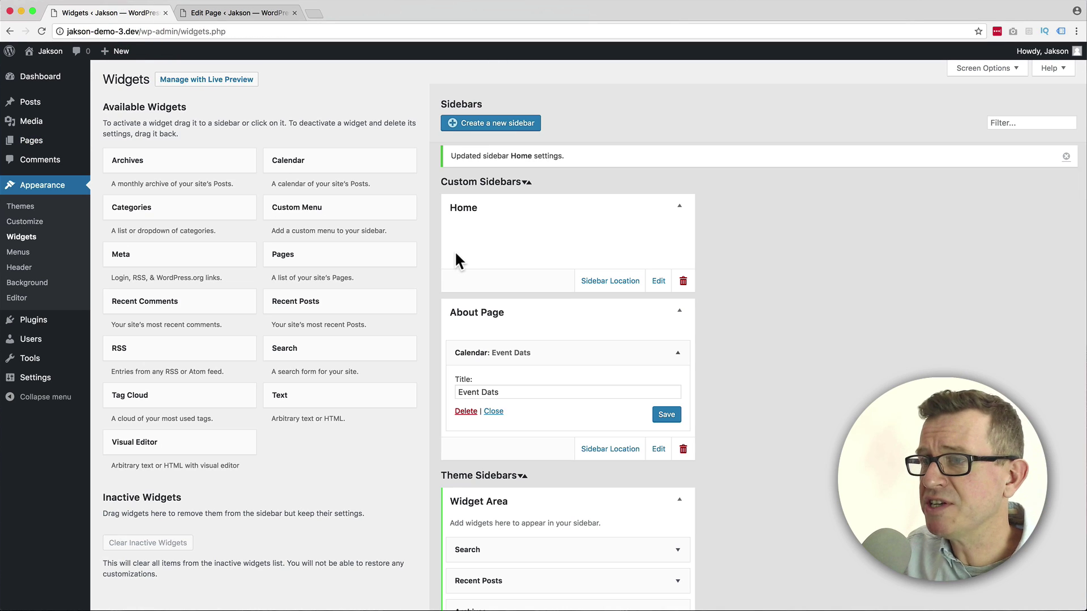
click(610, 281)
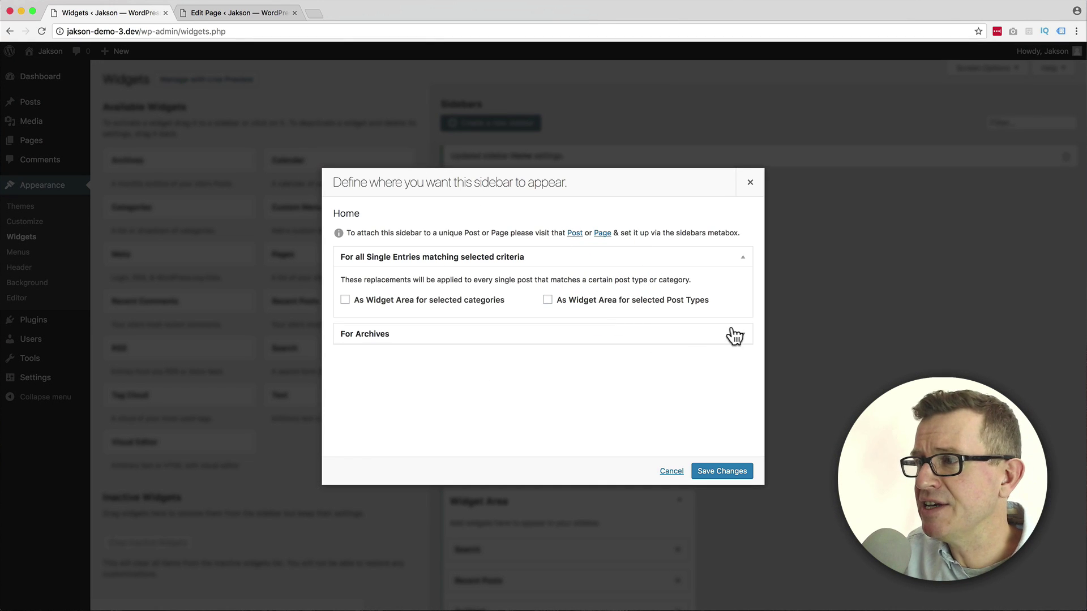
click(743, 258)
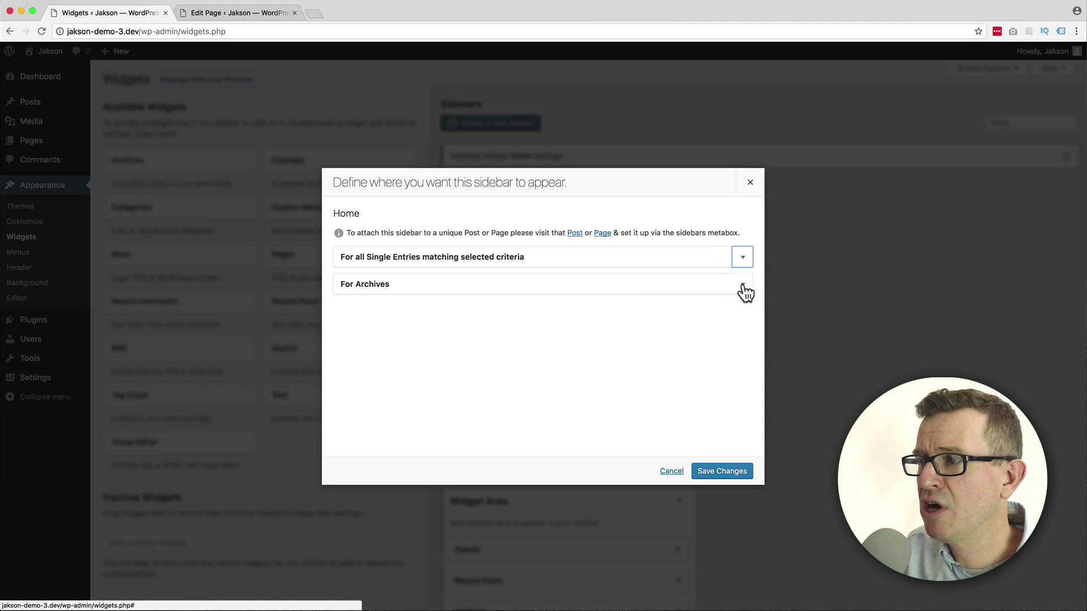
click(743, 286)
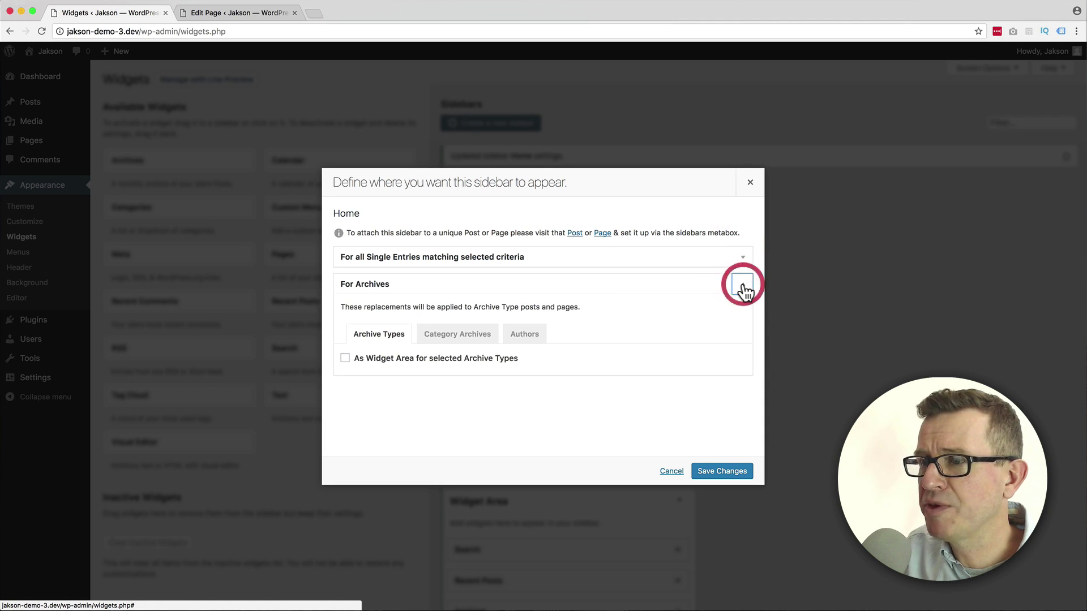
click(345, 359)
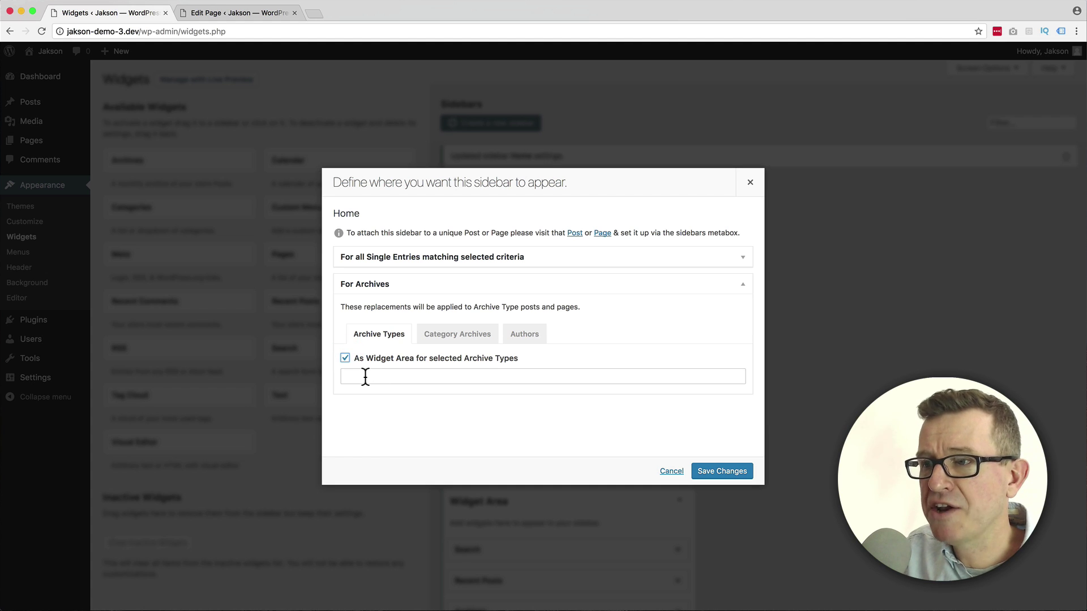
click(365, 377)
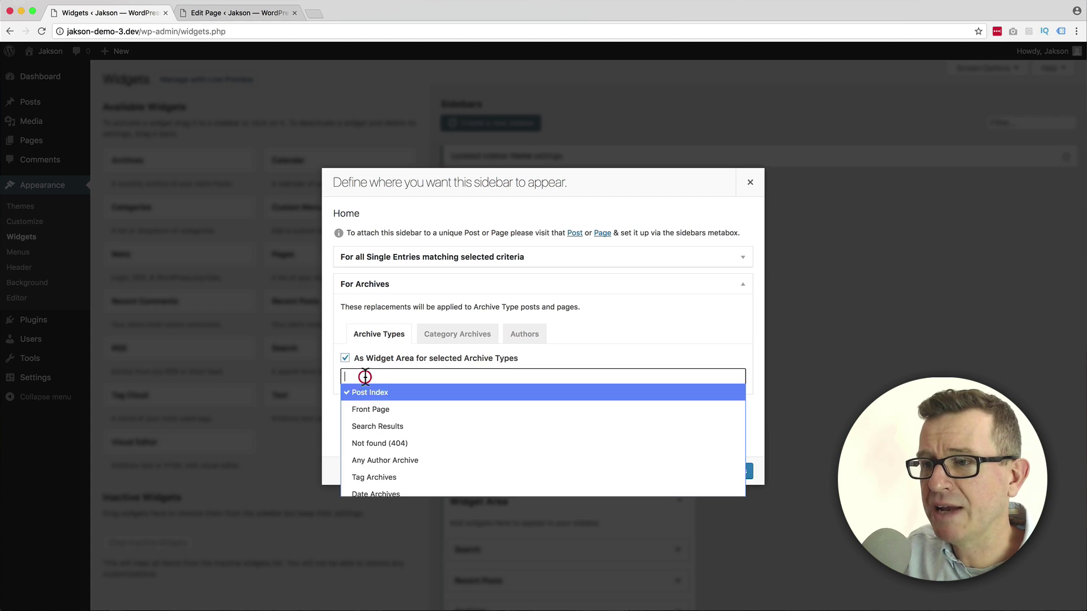
click(422, 410)
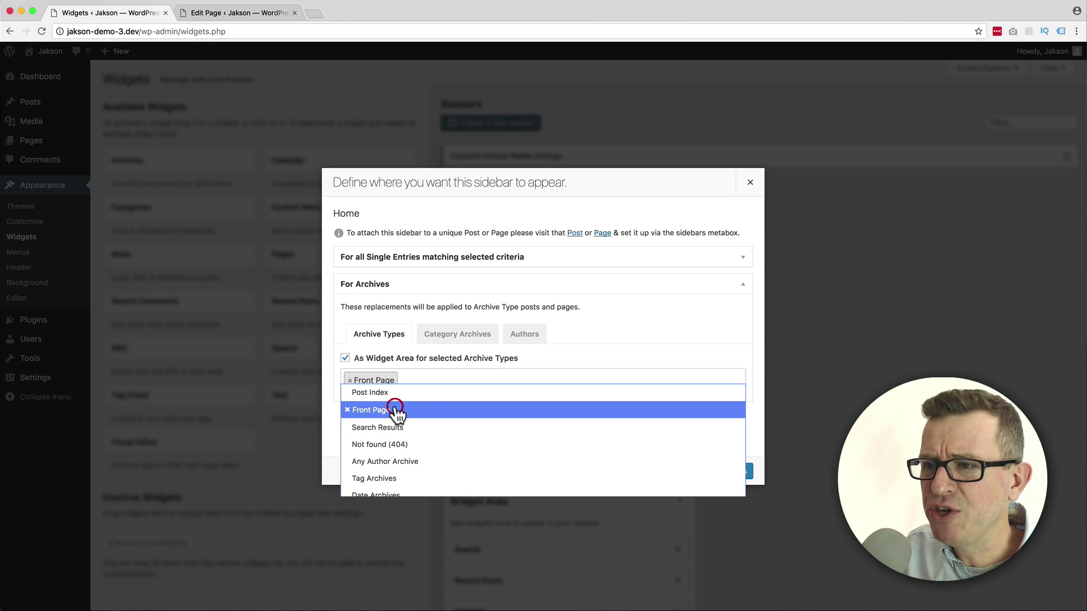
click(591, 357)
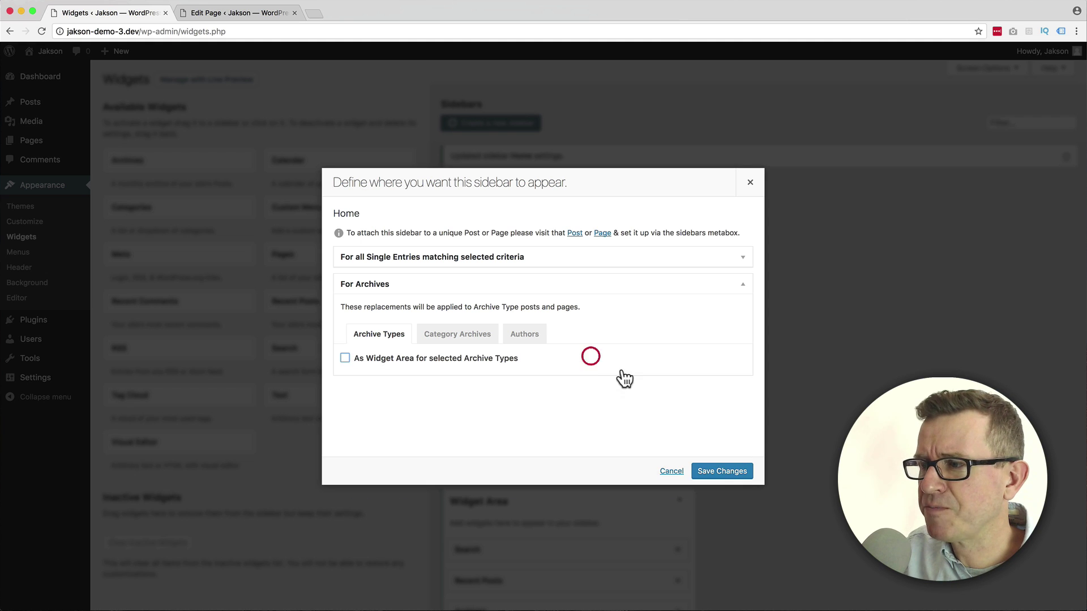
click(719, 469)
key(super+Tab)
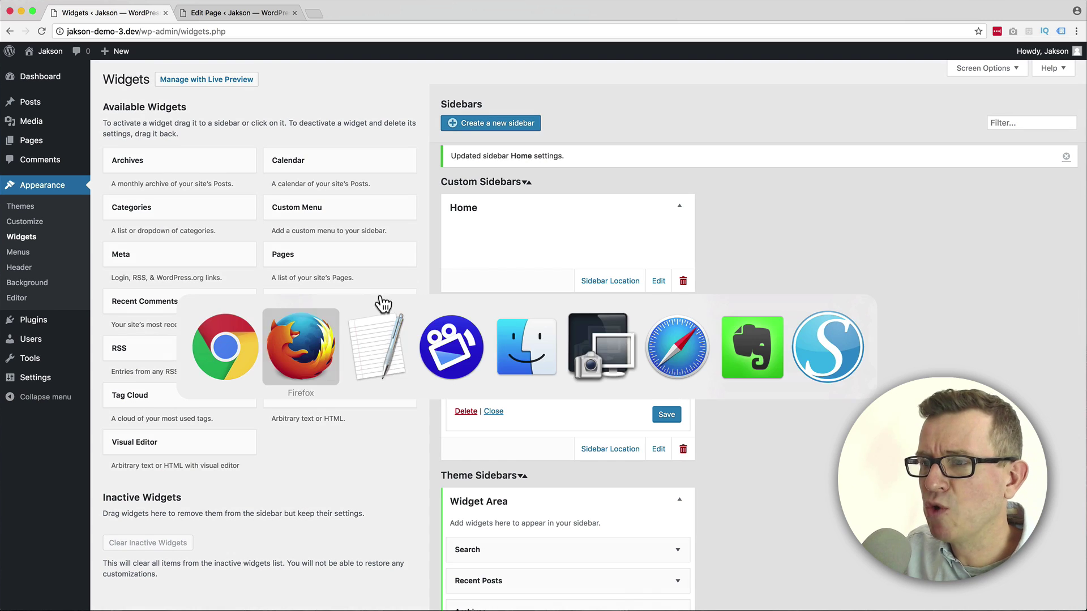
key(super+r)
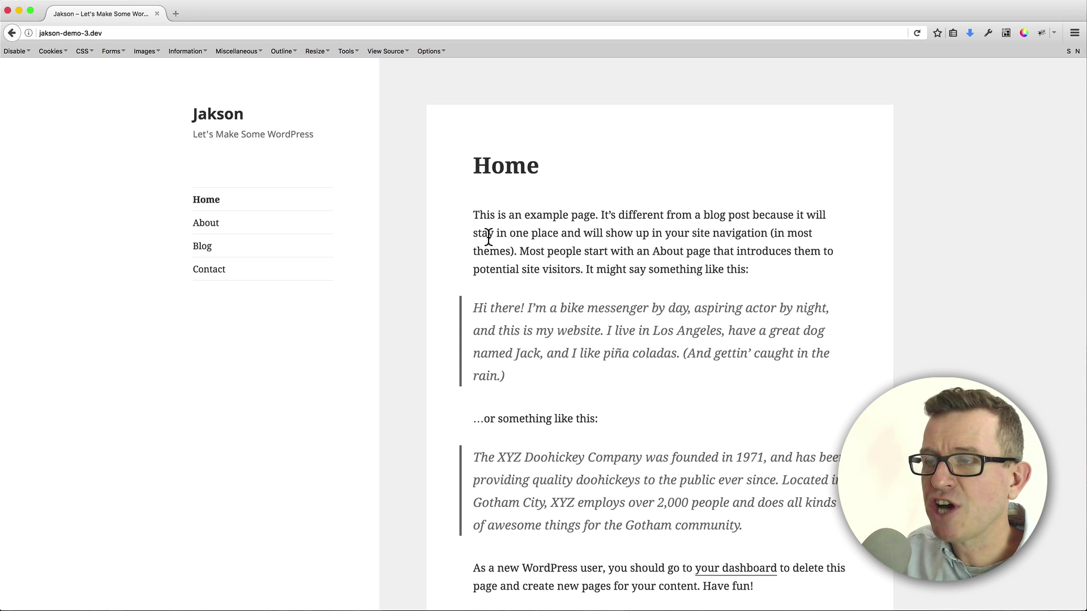
key(super+Tab)
Create a new custom sidebar named 'Contact Us'.
click(487, 122)
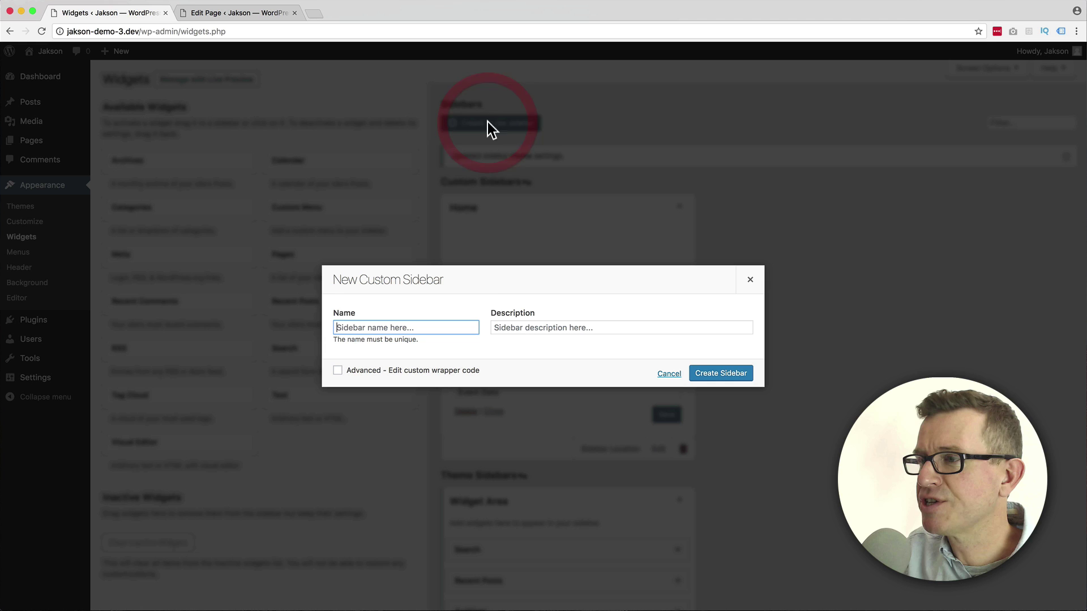
text(Co)
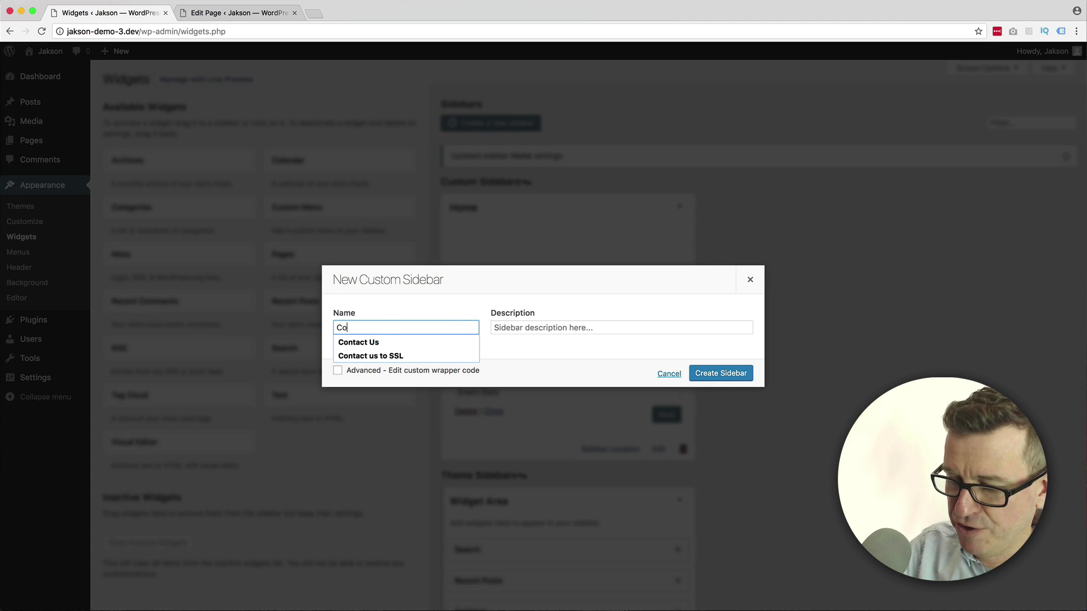
text(ntact)
key(Down)
key(Return)
click(727, 375)
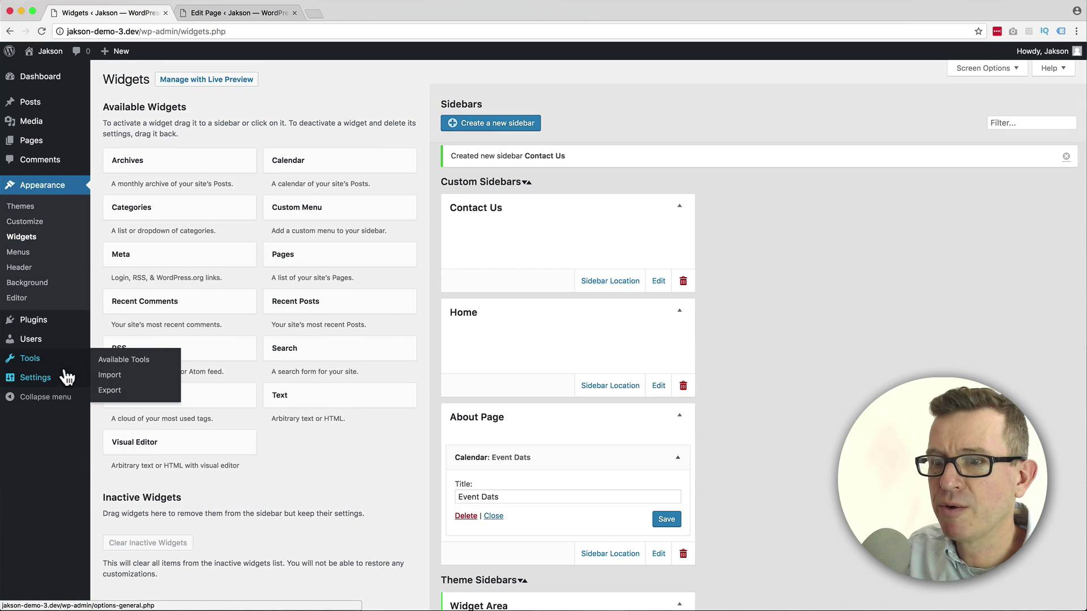
Add a Visual Editor widget to the Contact Us sidebar and insert the wapuu image.
drag(150, 445, 546, 247)
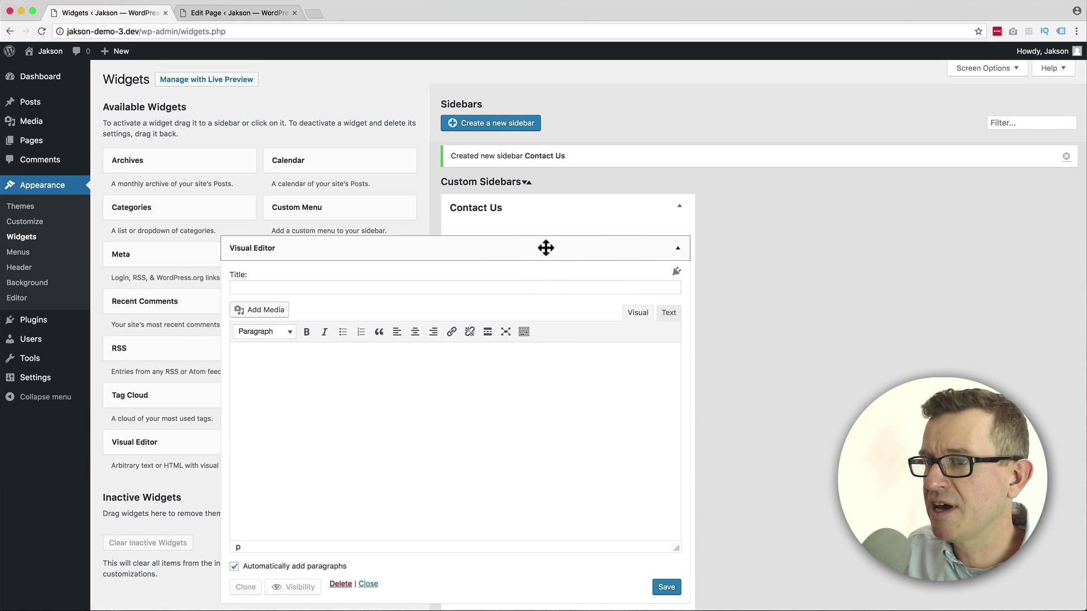
click(377, 368)
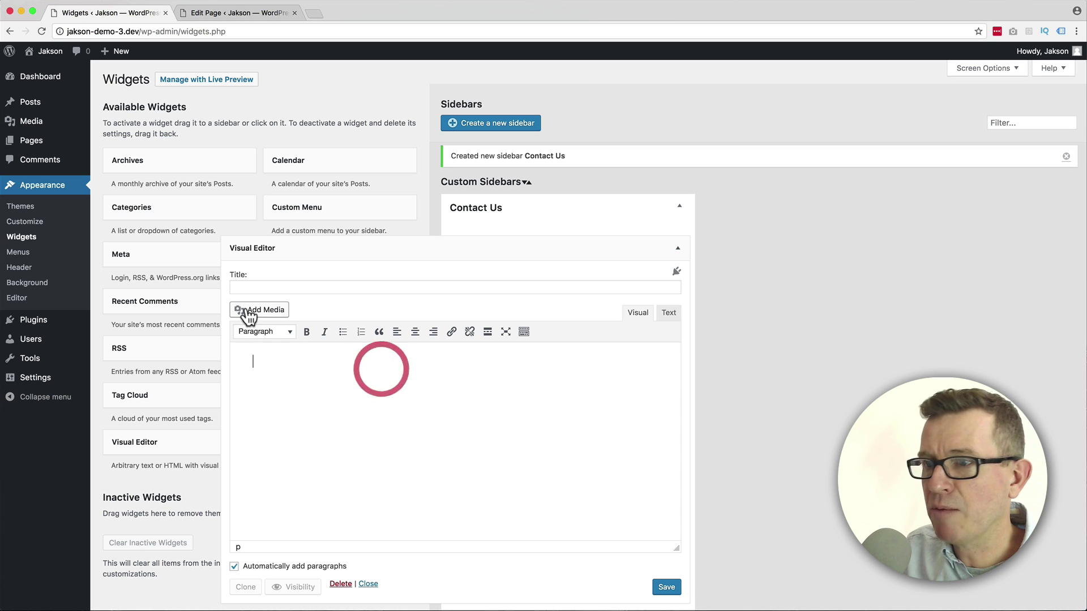
click(261, 312)
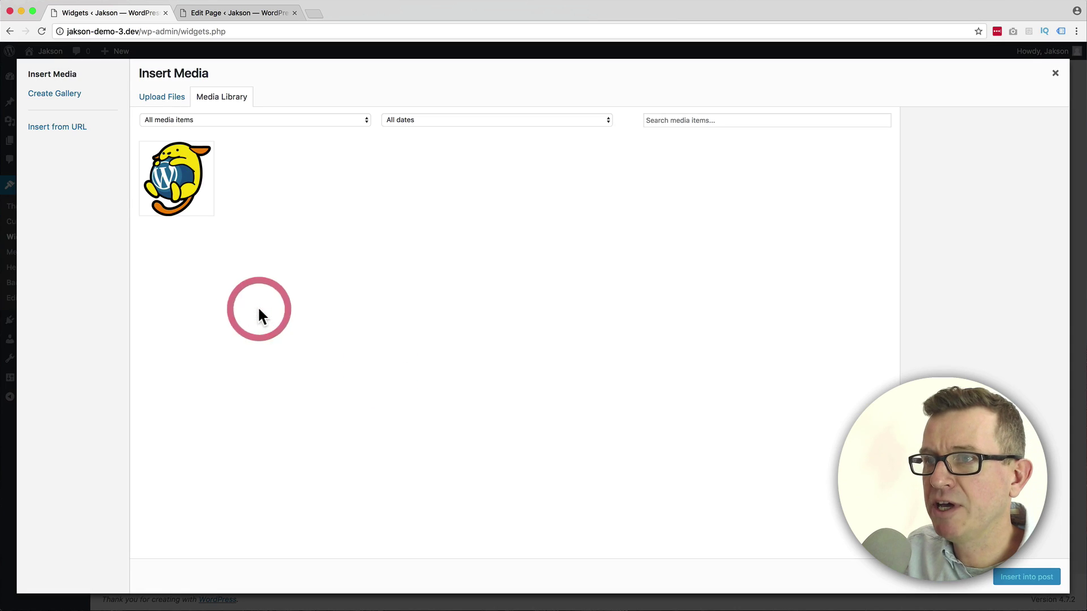
click(172, 176)
click(1019, 577)
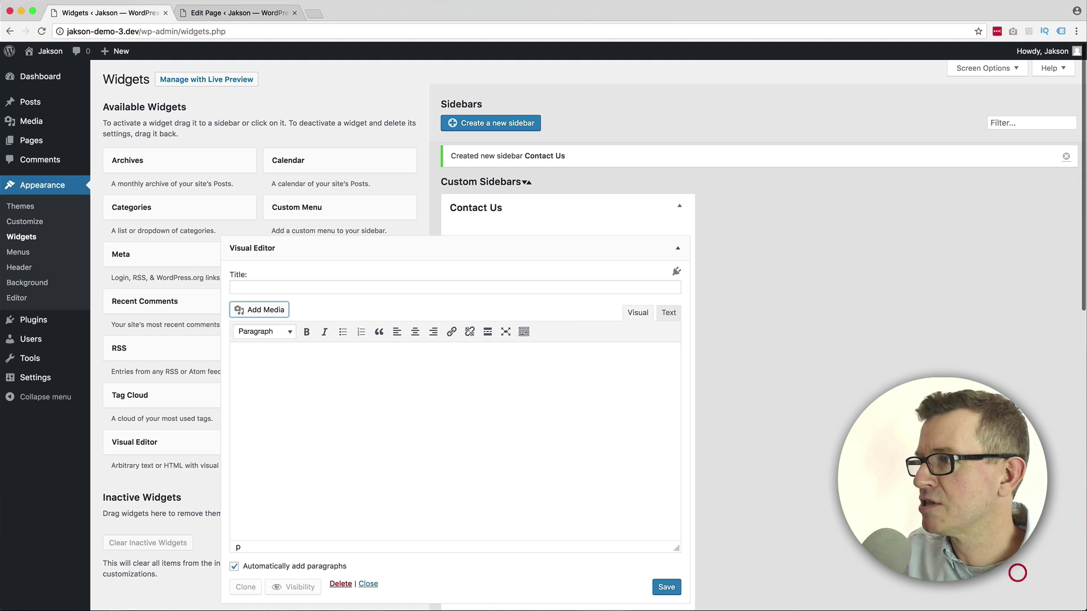
scroll(619, 415, down, 3)
Add a 'Call To Action' Heading 2 below the image and save the widget.
key(Return)
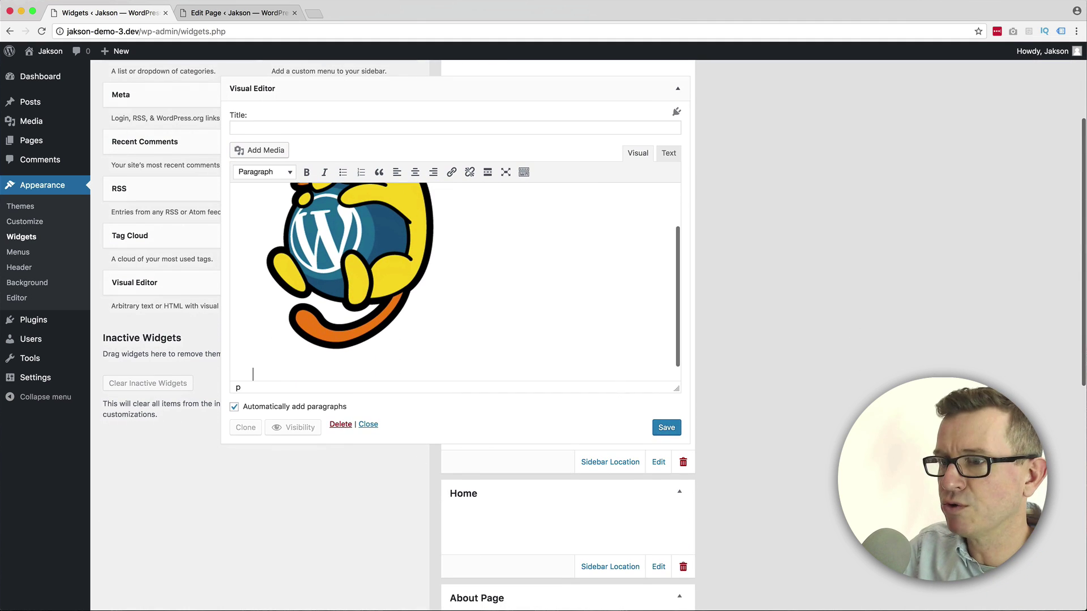
text(Call)
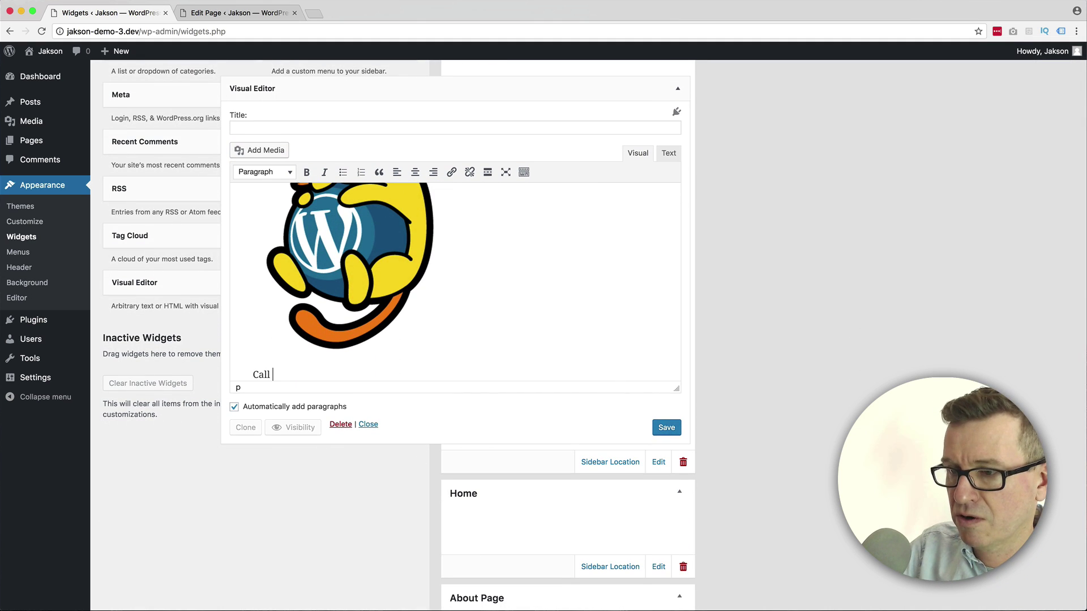
text( To Action)
drag(316, 374, 178, 354)
click(260, 173)
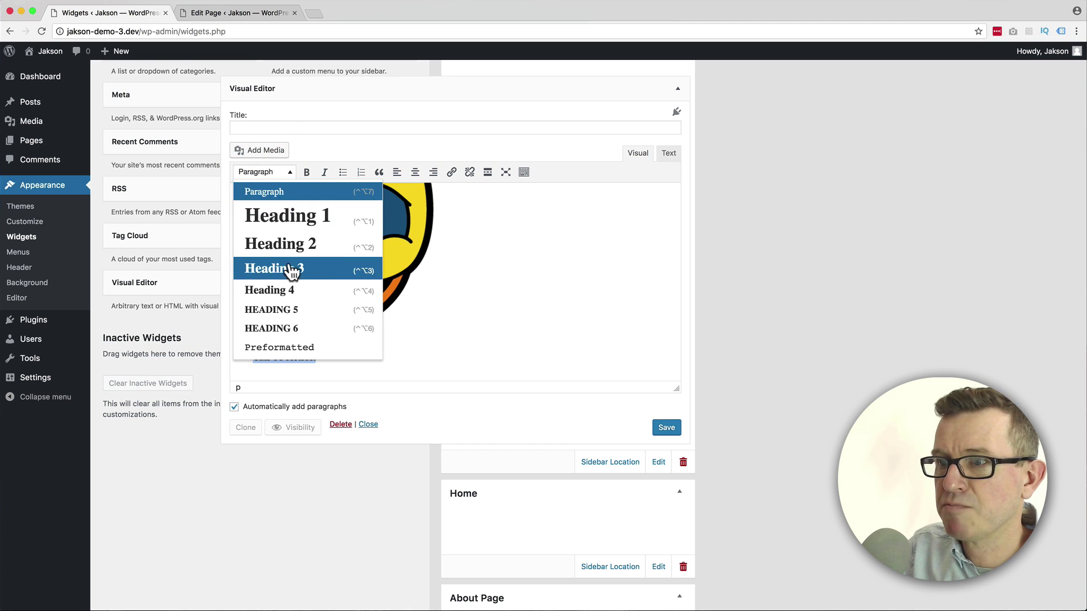
click(280, 244)
click(667, 430)
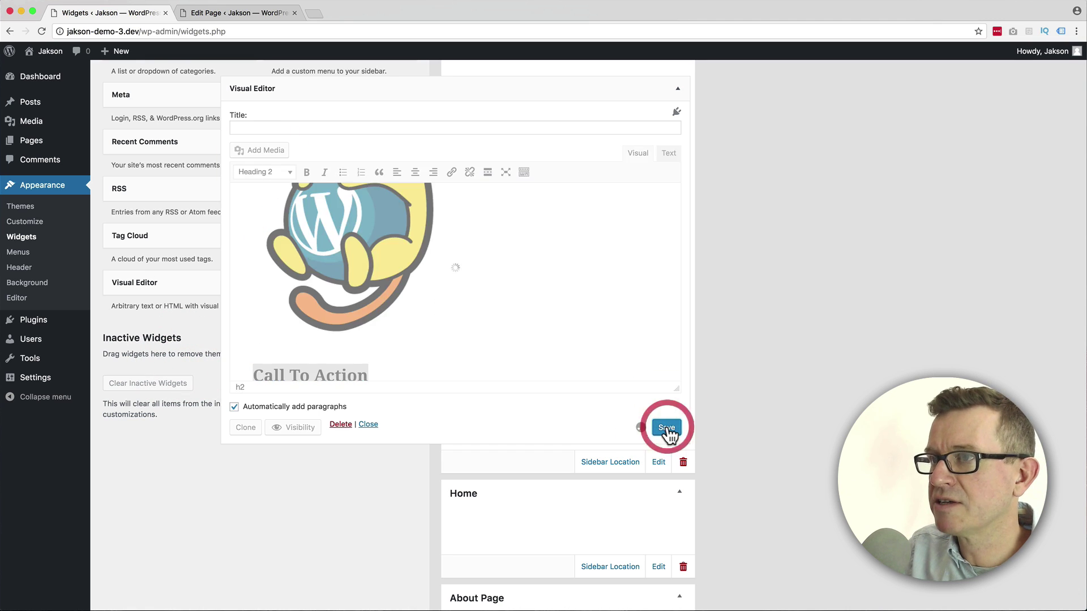
Set the Contact page's widget area to the Contact Us sidebar and update the page.
click(252, 8)
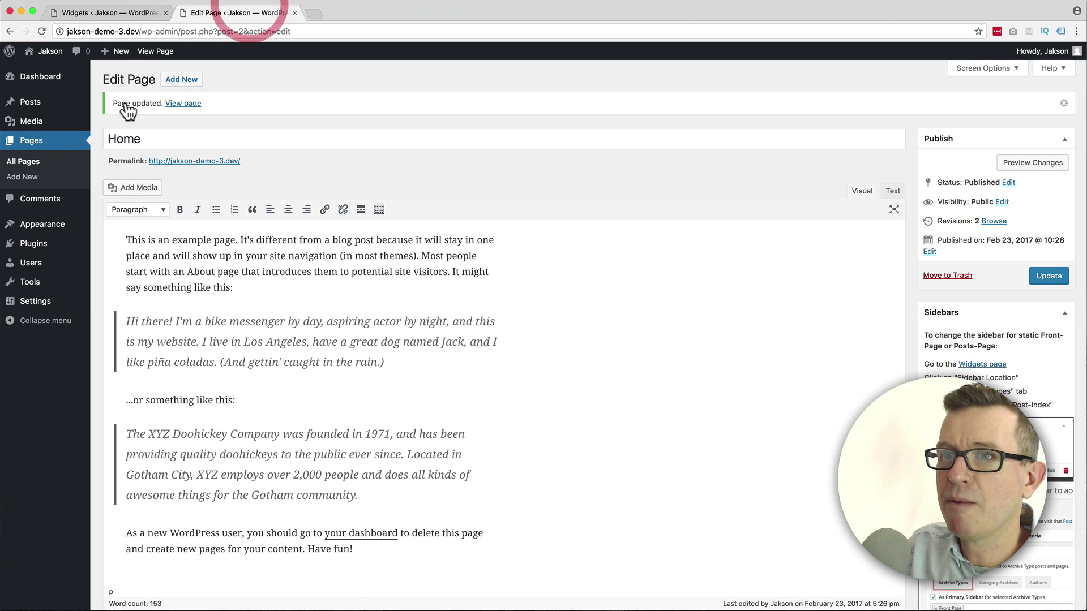
click(29, 143)
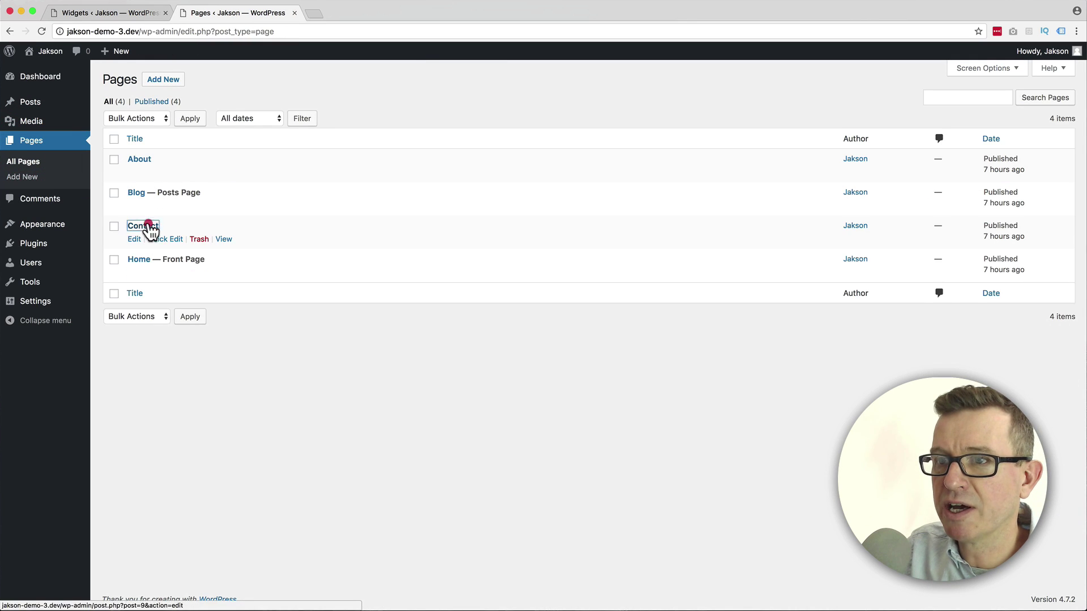
click(143, 226)
click(1007, 318)
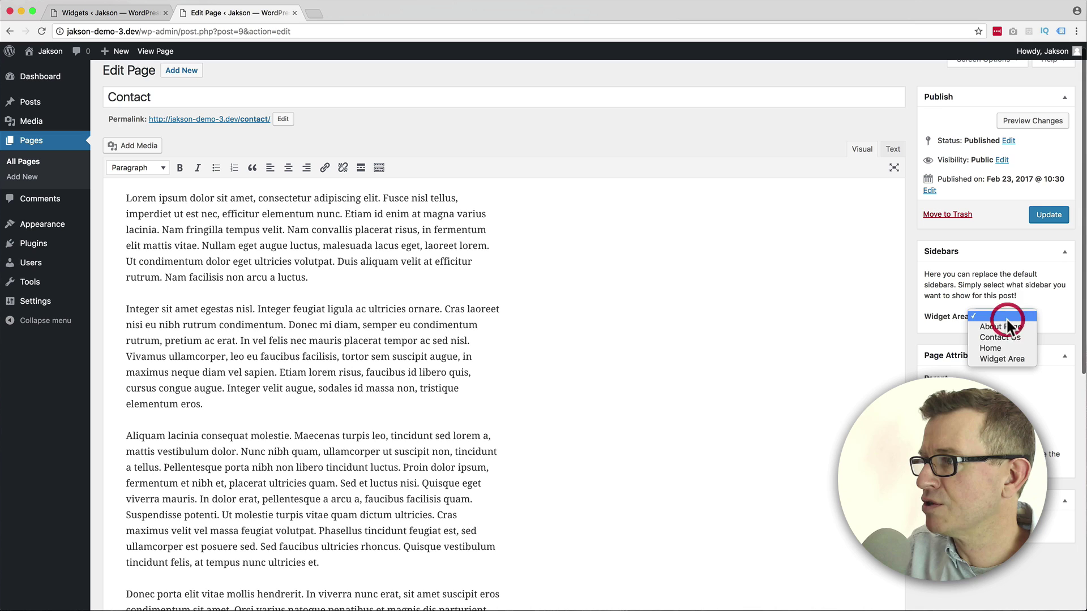
click(1001, 332)
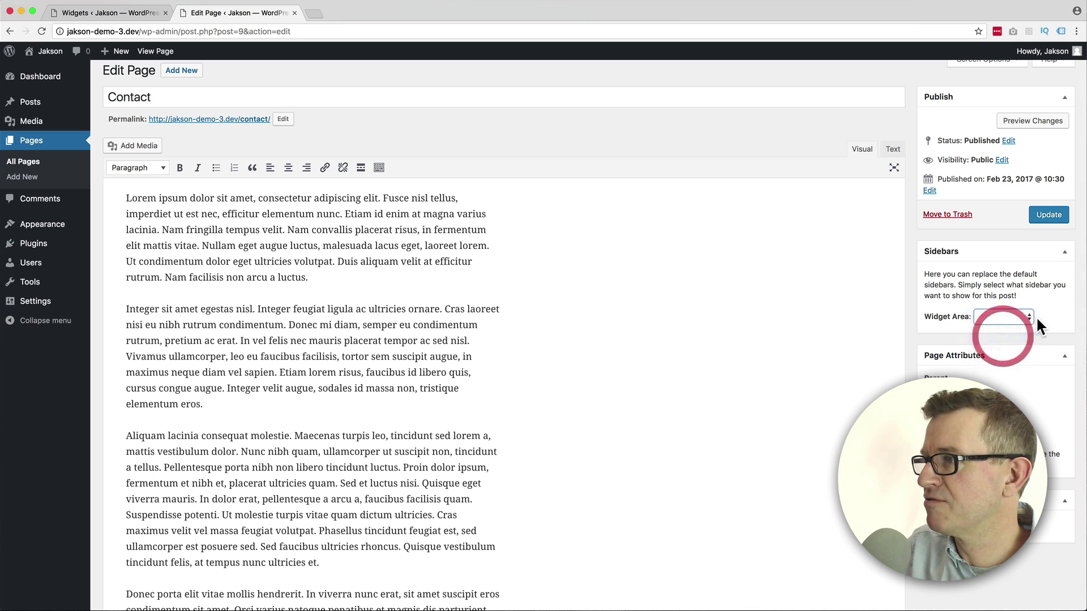
click(1052, 220)
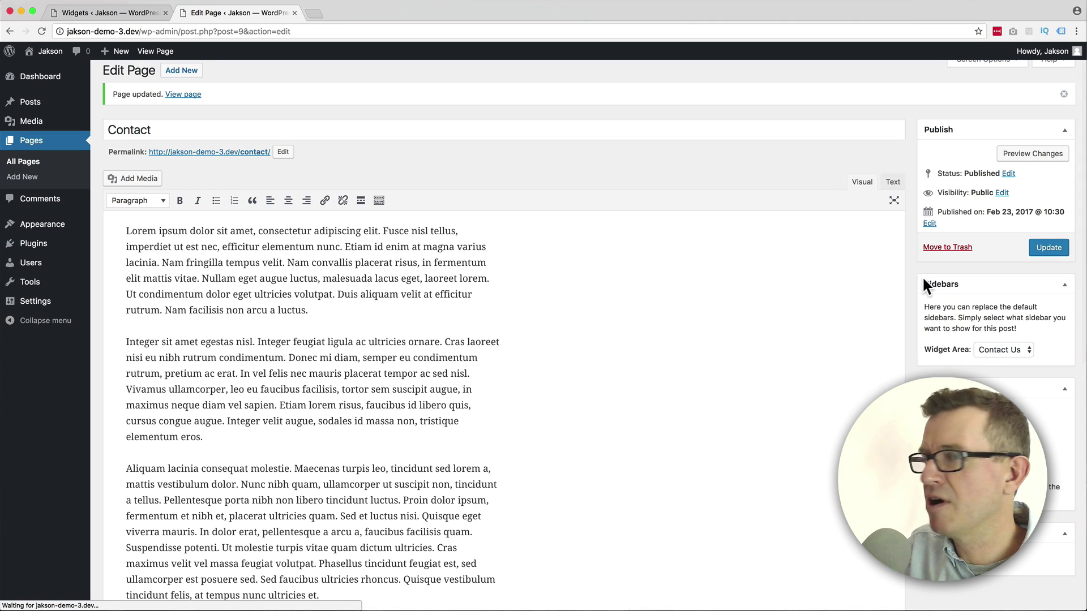
View the live Contact page in Firefox to check the wapuu image and 'Call To Action' sidebar.
key(super+Tab)
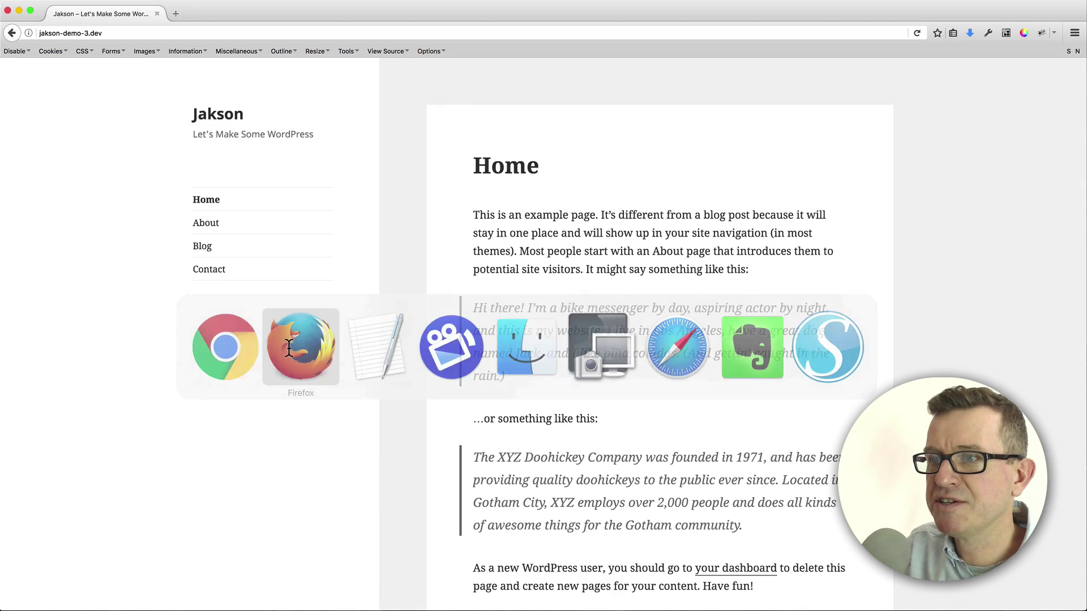
click(210, 269)
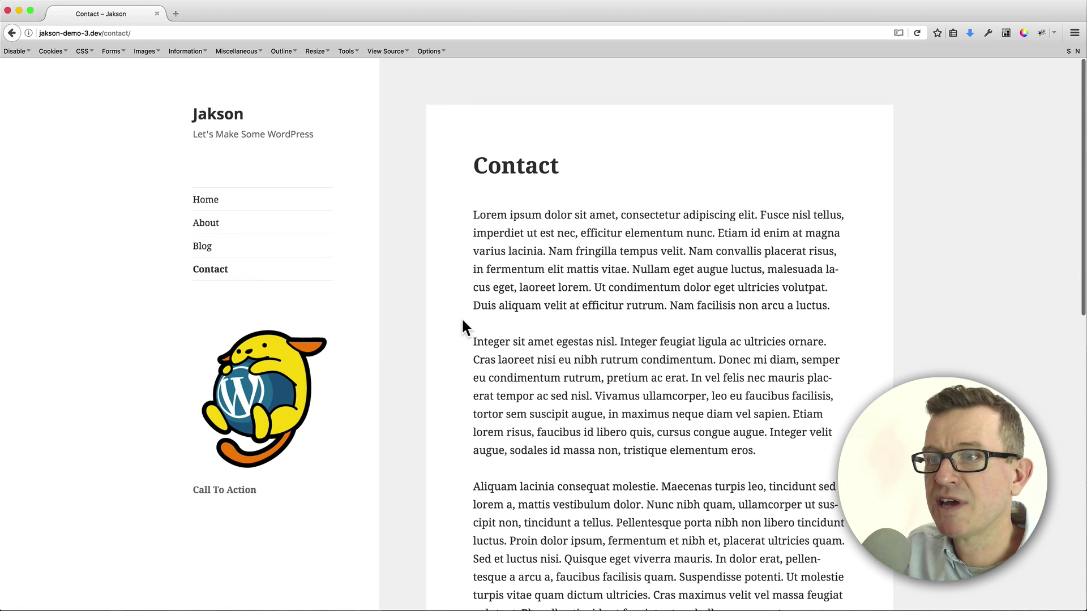